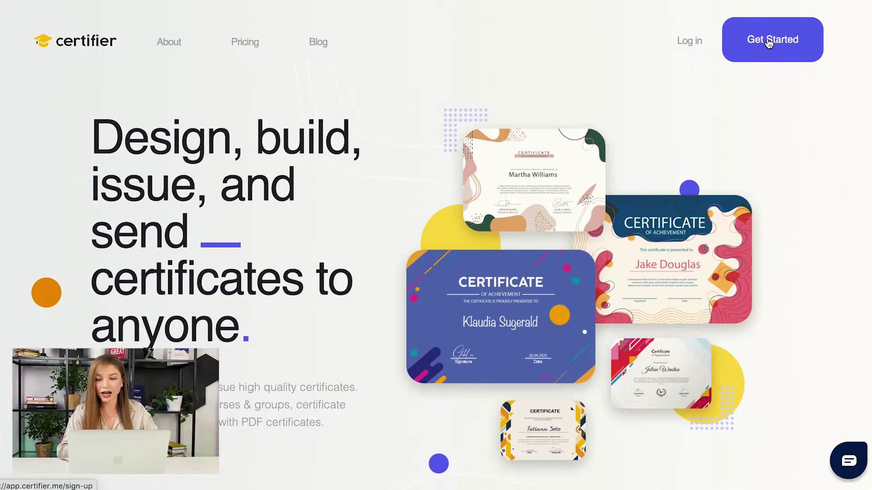
- Enter Certifier from the landing page and start a new blank certificate design
left_click(769, 43)
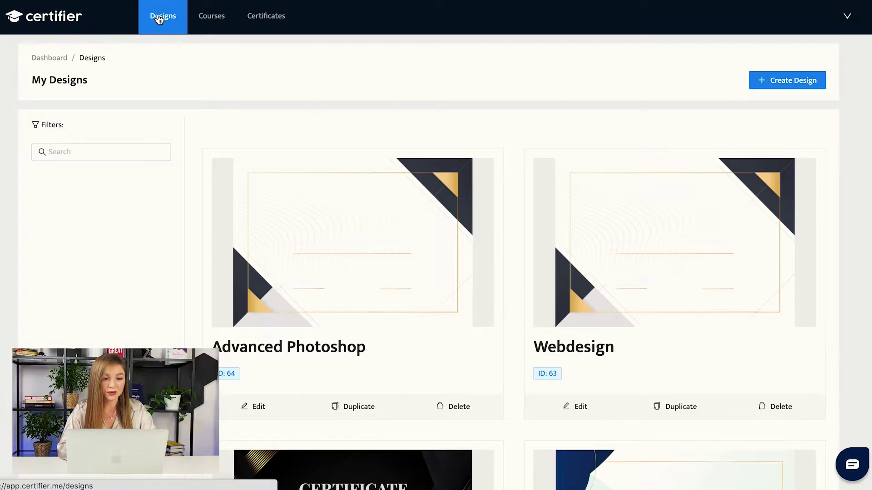
left_click(786, 80)
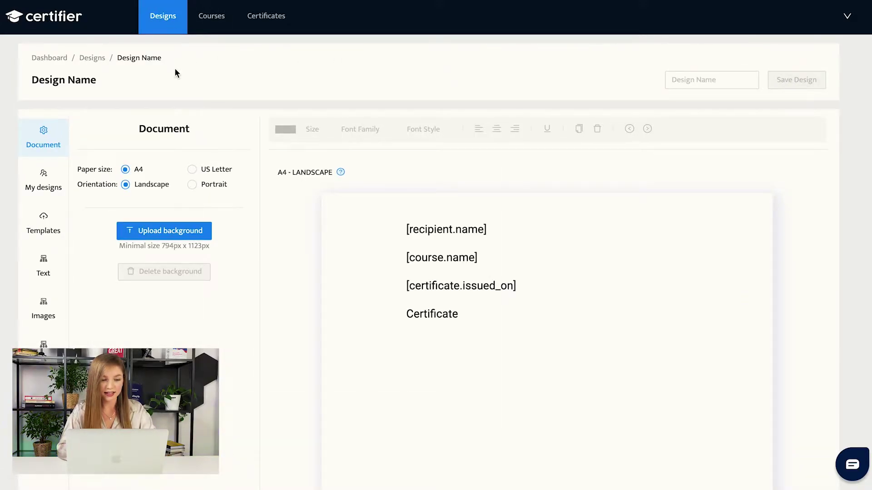
- Open the gallery of ready-made certificate templates in the design editor
scroll(325, 140, "down", 1)
scroll(326, 141, "up", 1)
scroll(23, 235, "down", 1)
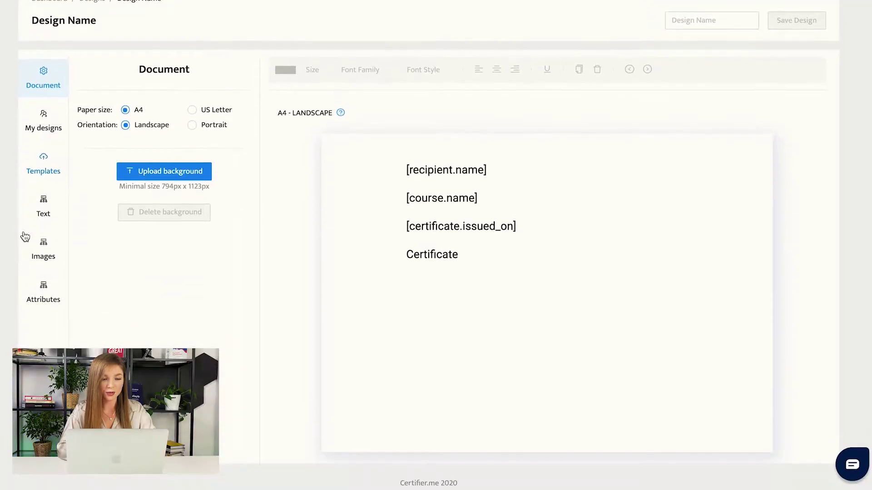
scroll(25, 233, "up", 1)
scroll(25, 235, "down", 1)
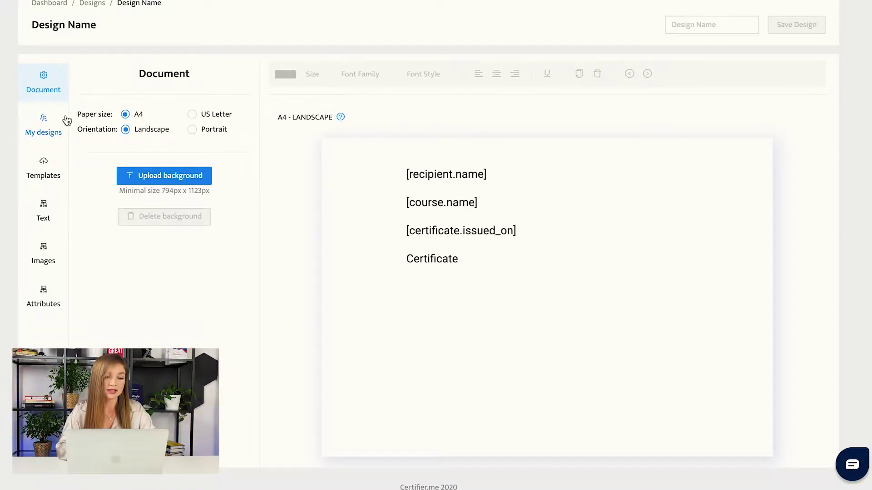
scroll(63, 119, "down", 1)
left_click(42, 159)
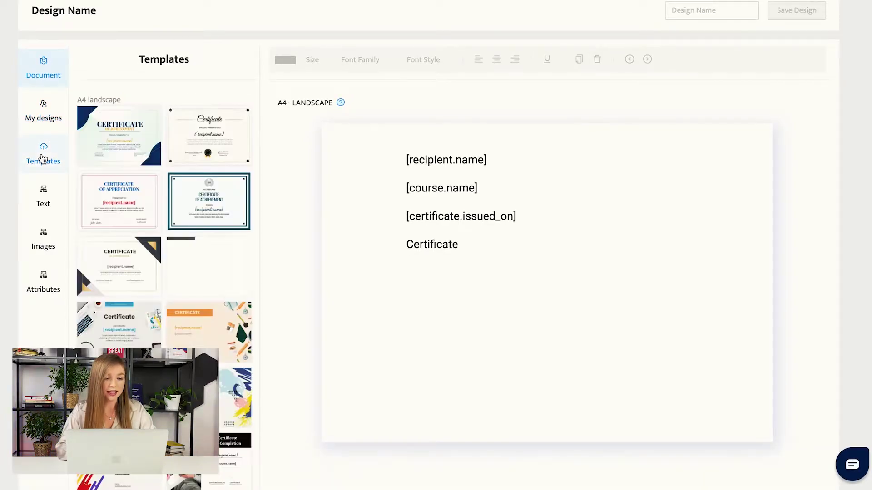
- Apply the first landscape template, Certificate of Appreciation, to the canvas
scroll(152, 164, "up", 1)
scroll(152, 164, "down", 4)
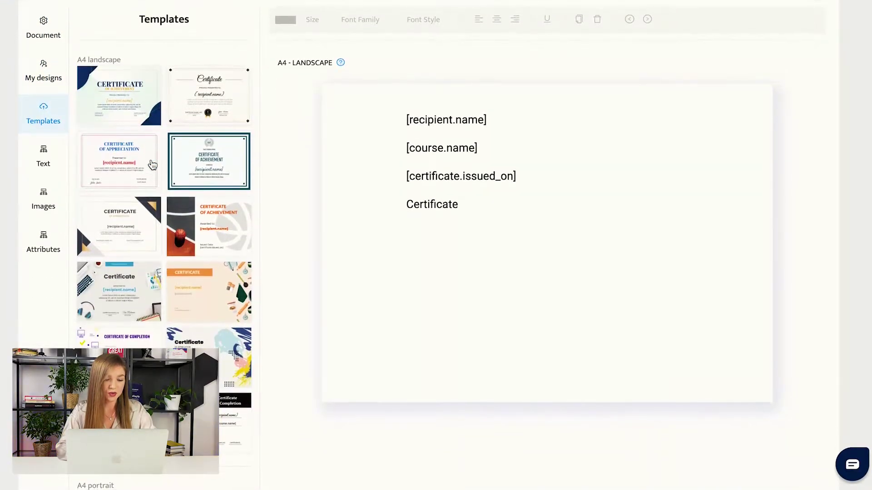
scroll(152, 165, "up", 1)
scroll(152, 165, "down", 1)
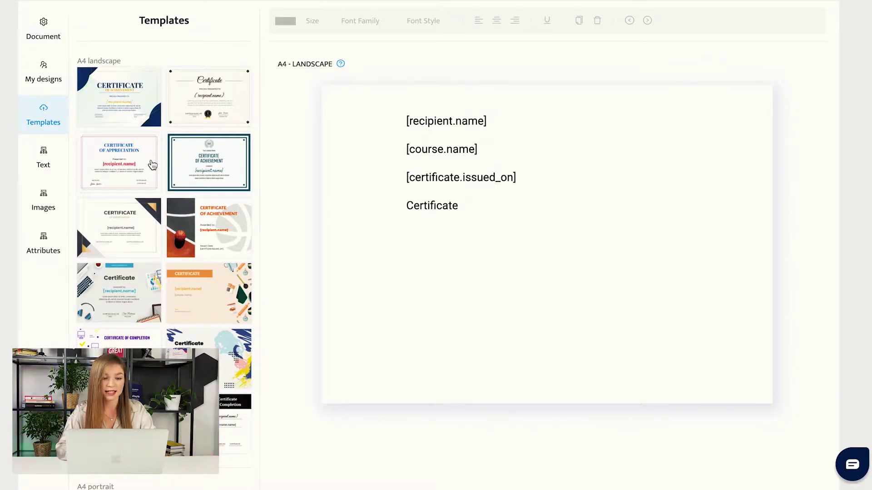
scroll(152, 164, "up", 1)
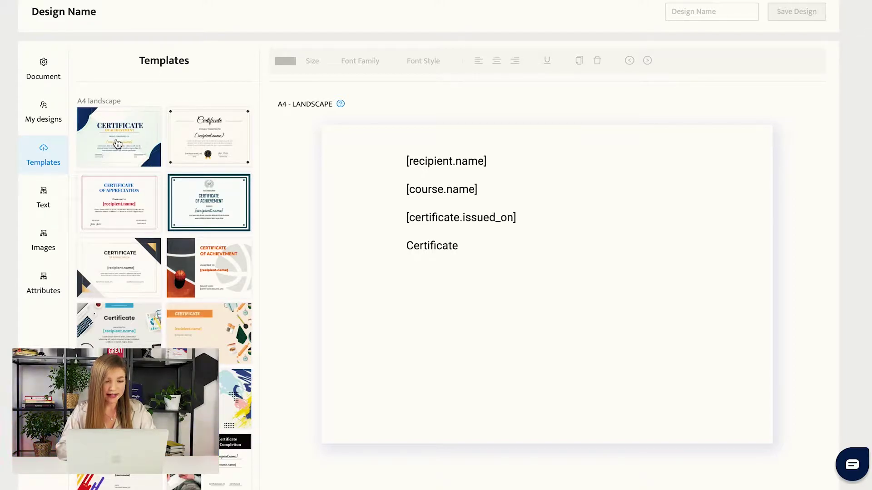
left_click(117, 143)
- Apply the Certificate of Appreciation template and delete its [certificate.expired_on] field
left_click(121, 273)
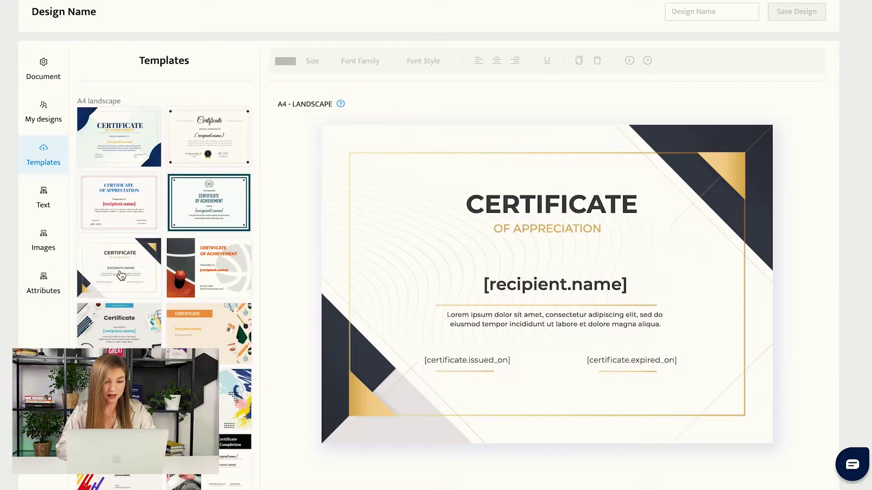
scroll(336, 268, "down", 1)
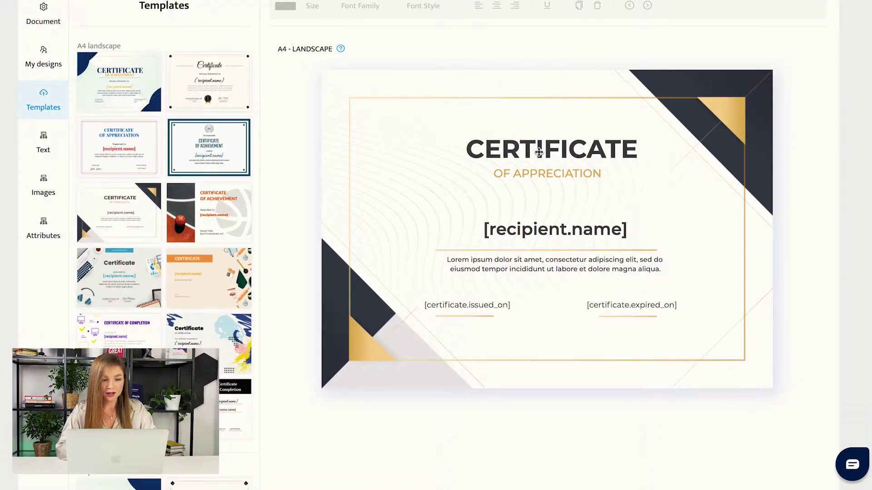
scroll(451, 253, "down", 1)
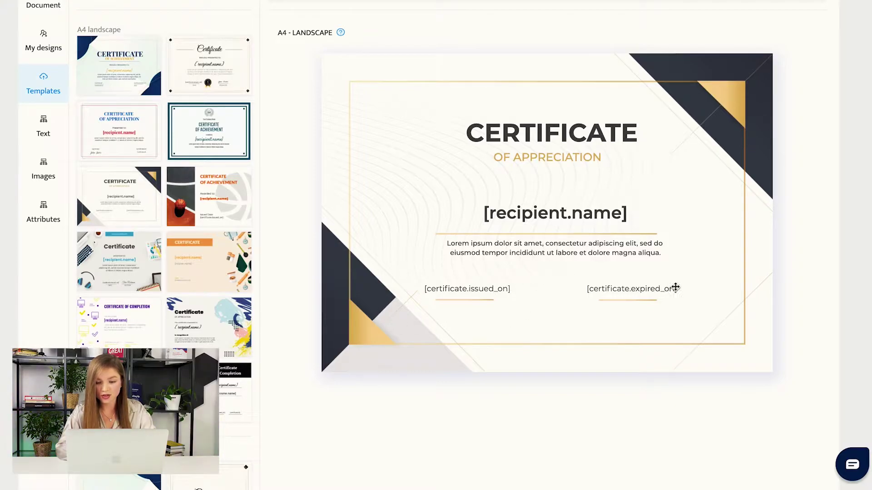
left_click(655, 294)
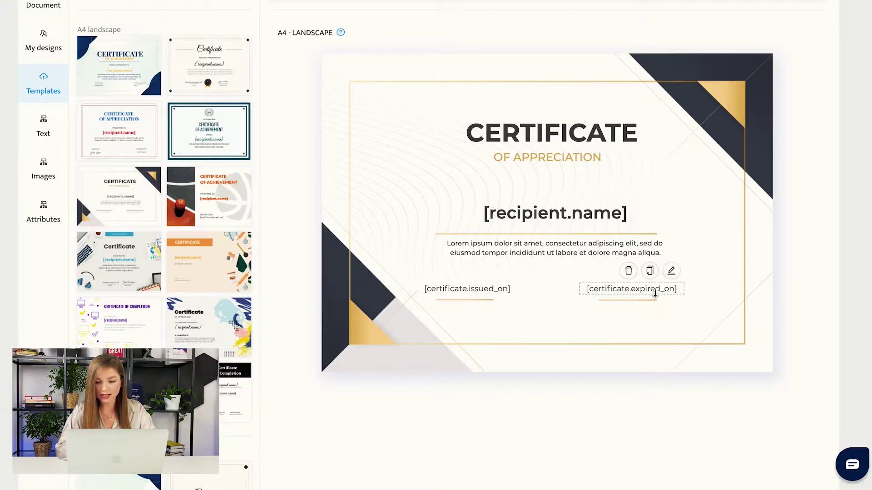
left_click(628, 271)
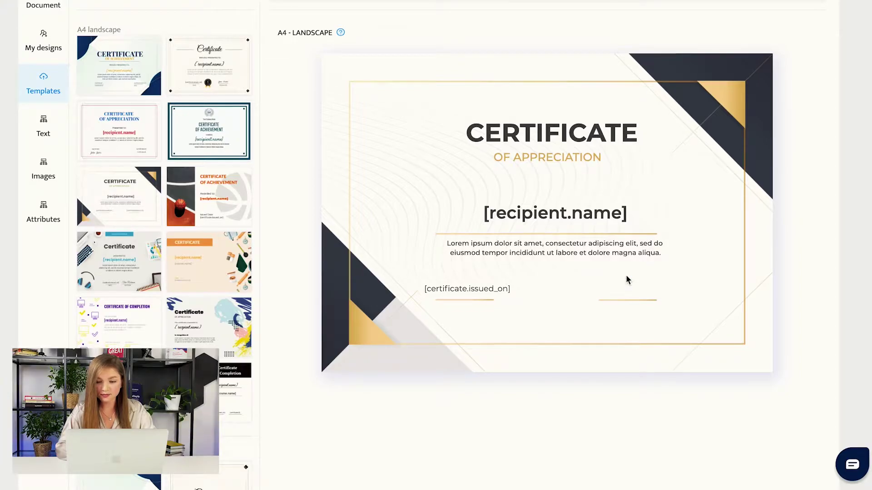
- Replace the Lorem ipsum text with 'Congratulation! You have successfully completed the Node JS course!'
double_click(554, 248)
type("Congratula")
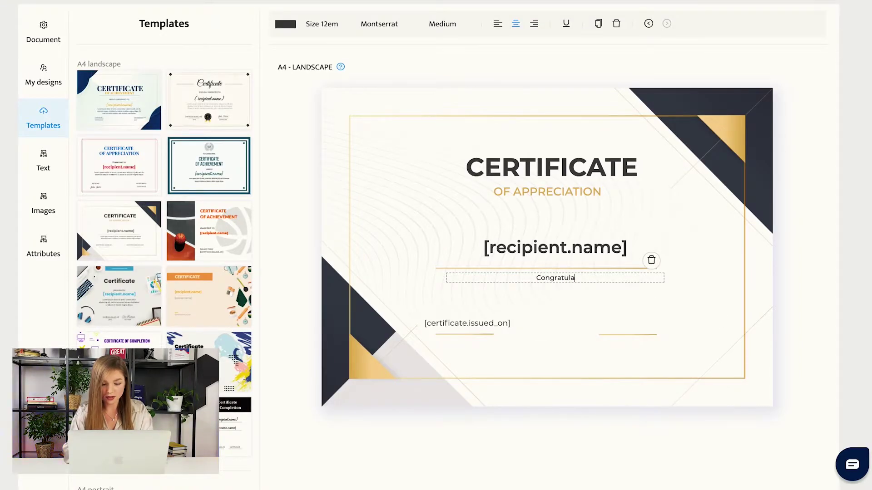
type("tion! You have")
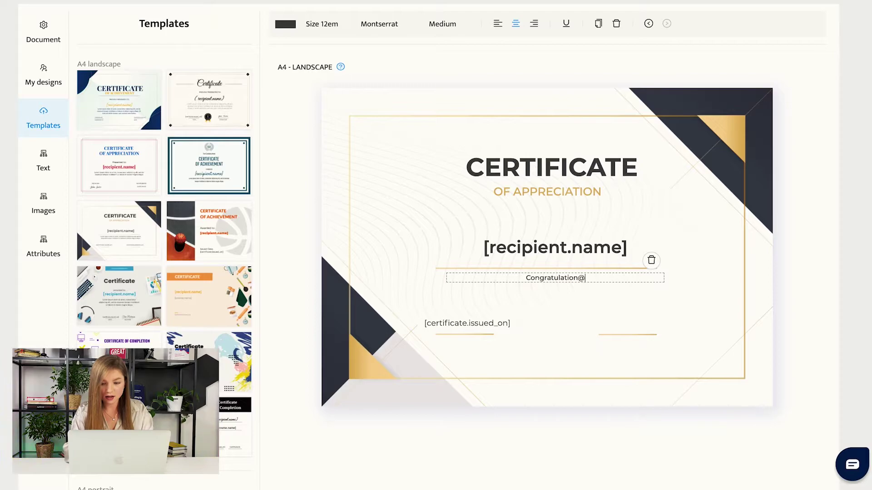
type(" suc")
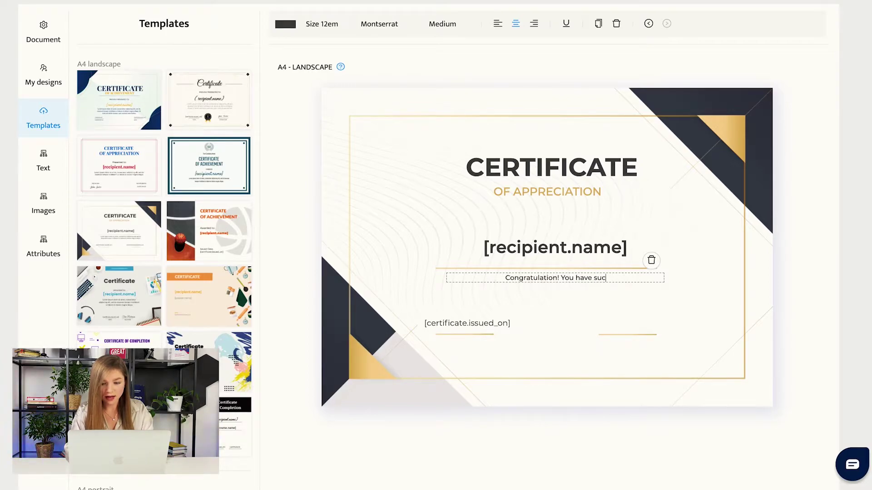
type("cessfully co")
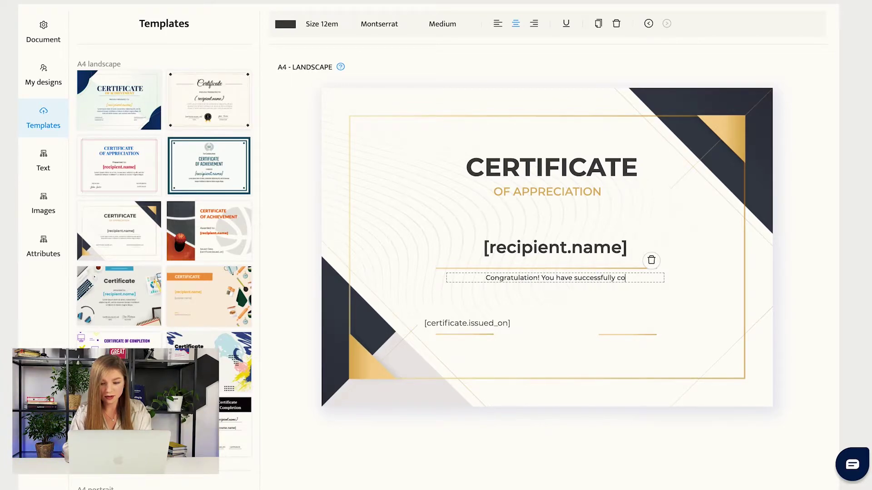
type("mpleted ")
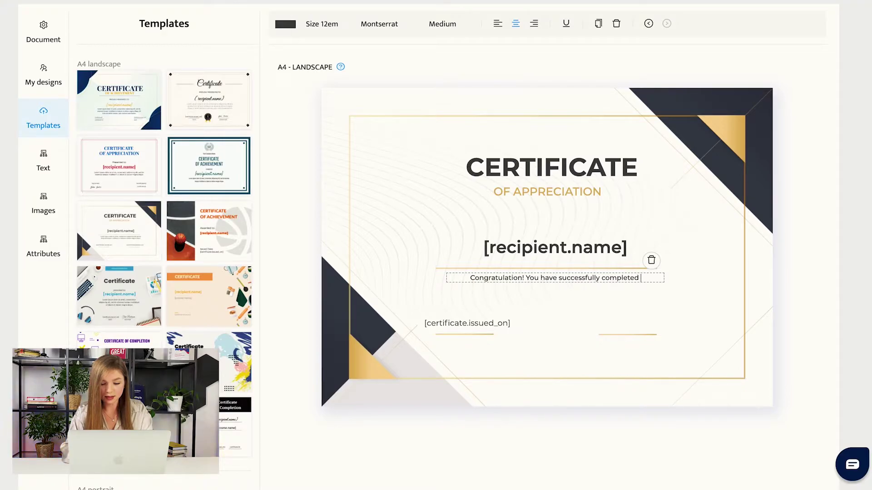
type("the ")
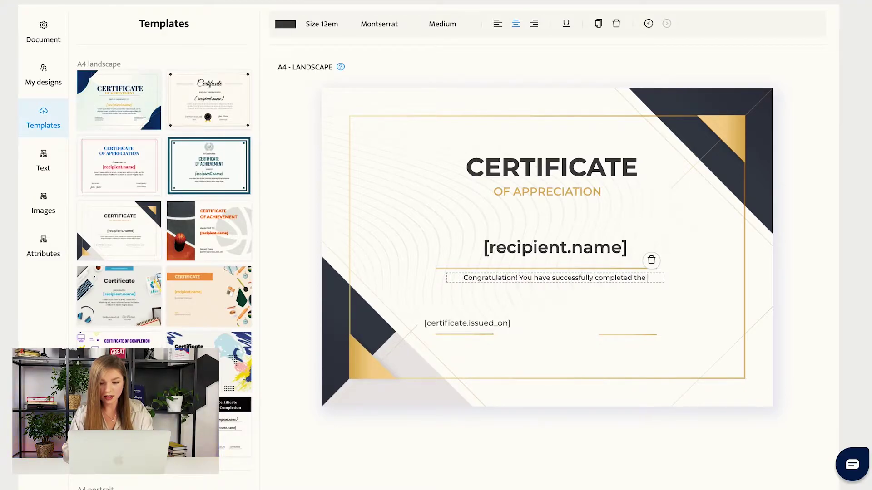
type("N")
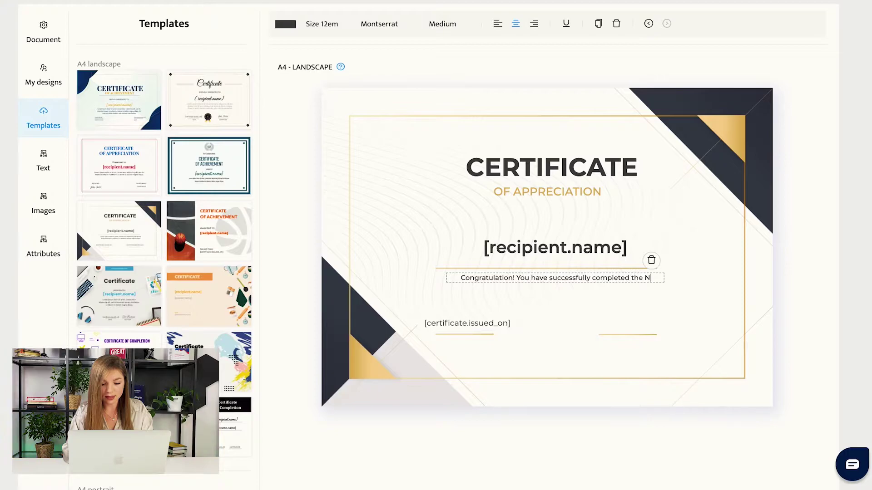
type("ode J")
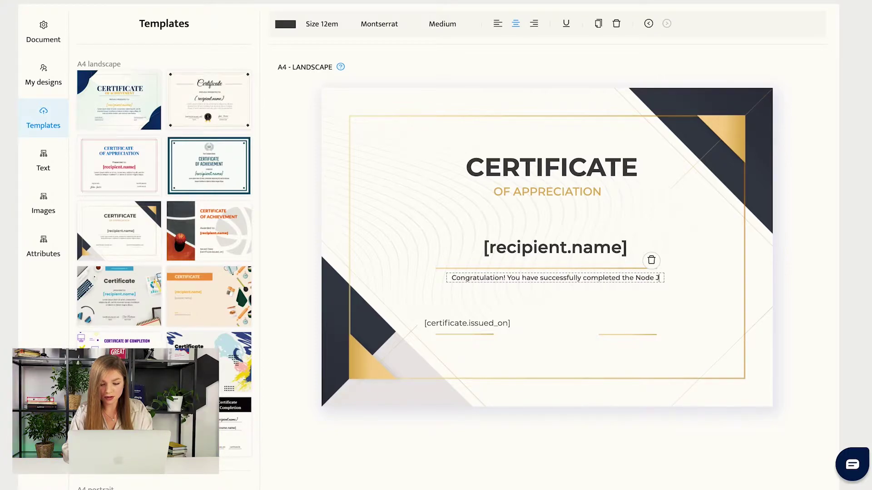
type("S course!")
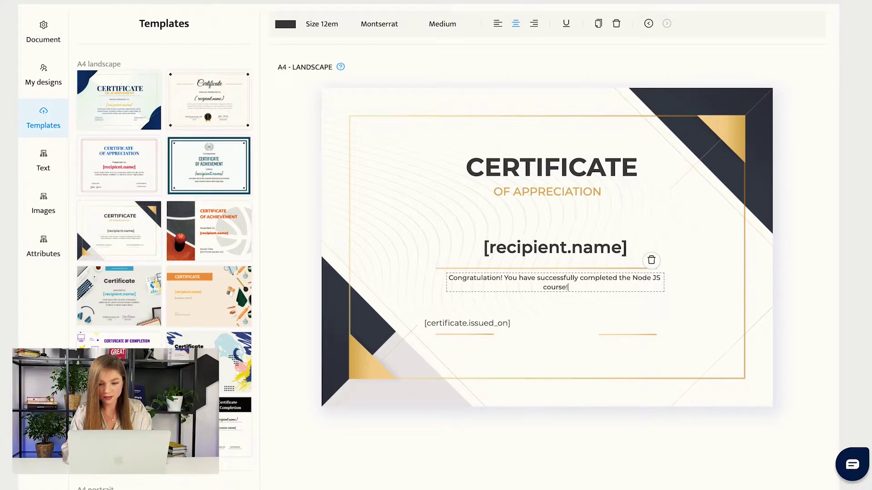
left_click(649, 145)
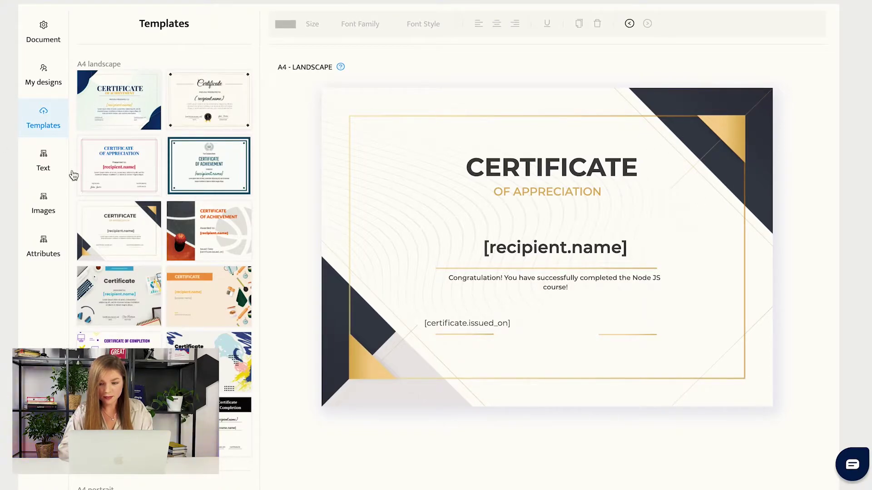
- Add a custom text element reading 'Hello!' to the certificate
left_click(48, 163)
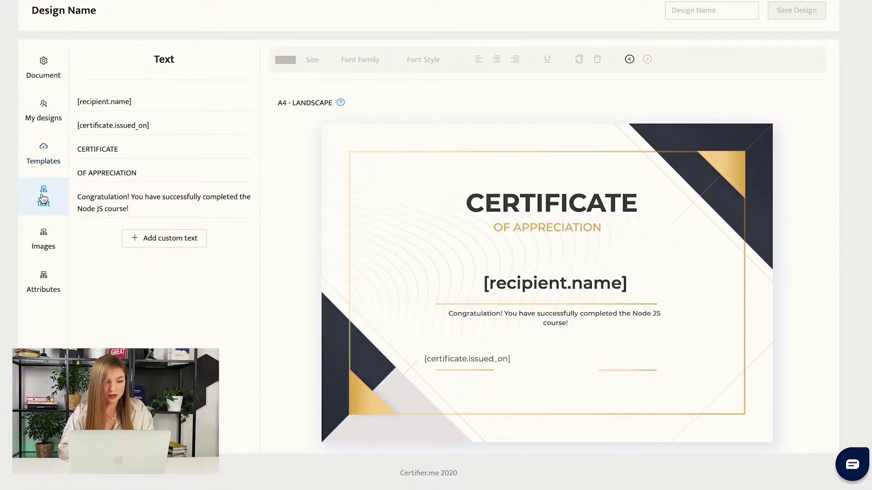
left_click(186, 245)
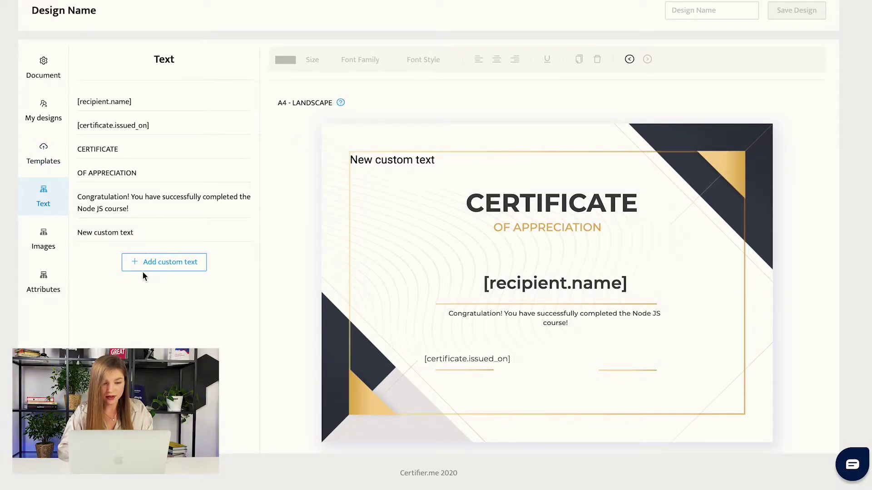
left_click(379, 166)
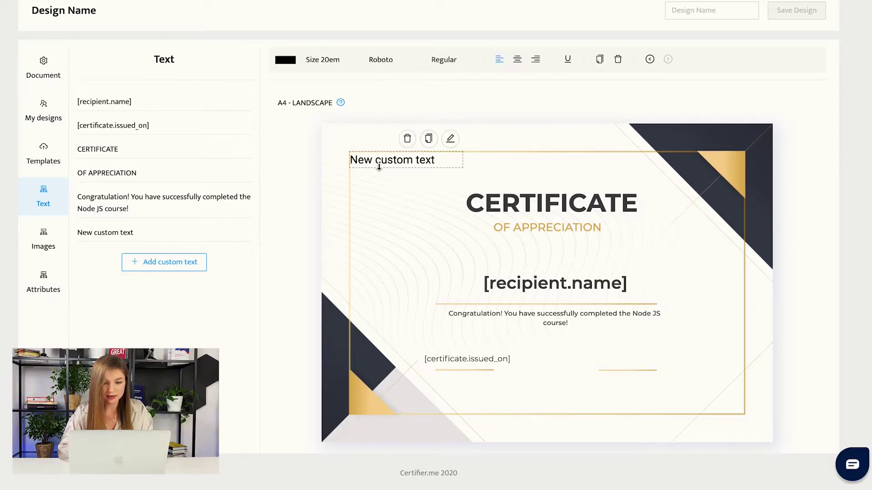
double_click(375, 159)
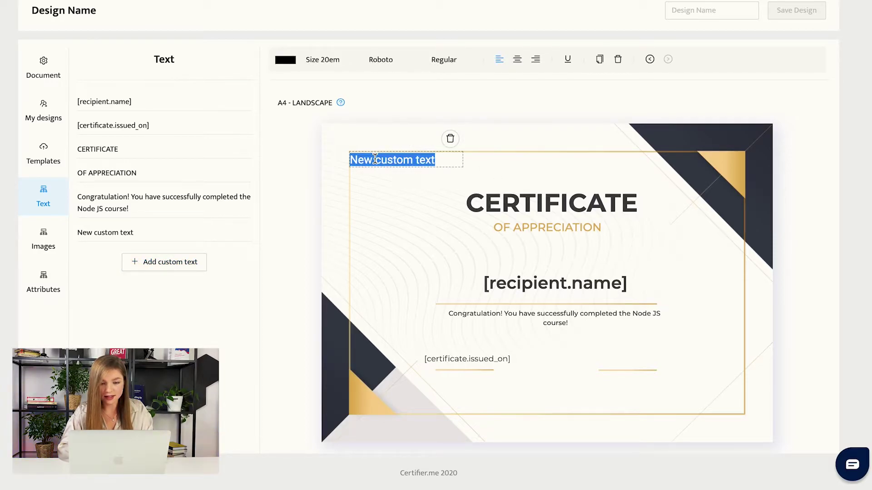
type("Hello!")
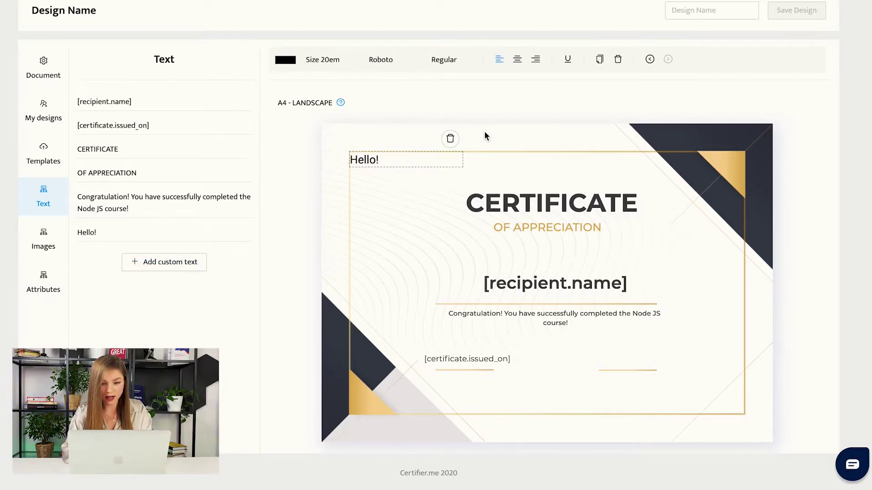
left_click(484, 135)
- Duplicate the Hello! text, delete all Hello! copies, and view the Images panel
left_click(368, 160)
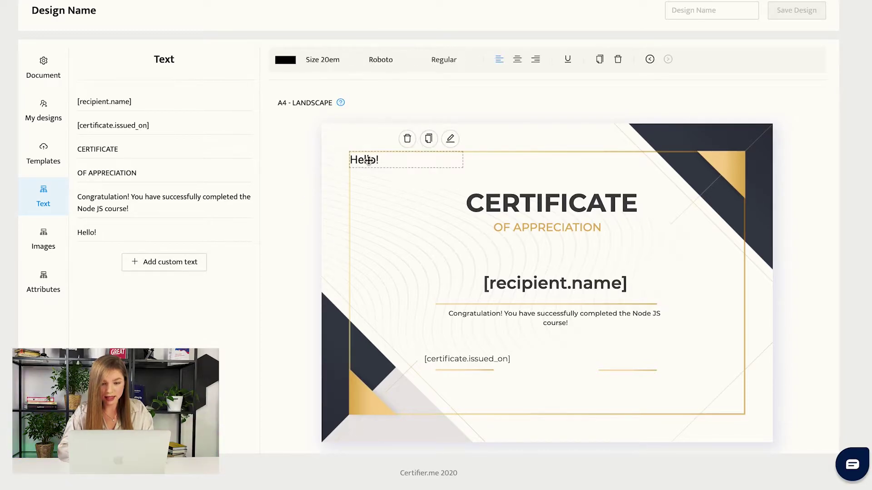
left_click(428, 138)
left_click(428, 151)
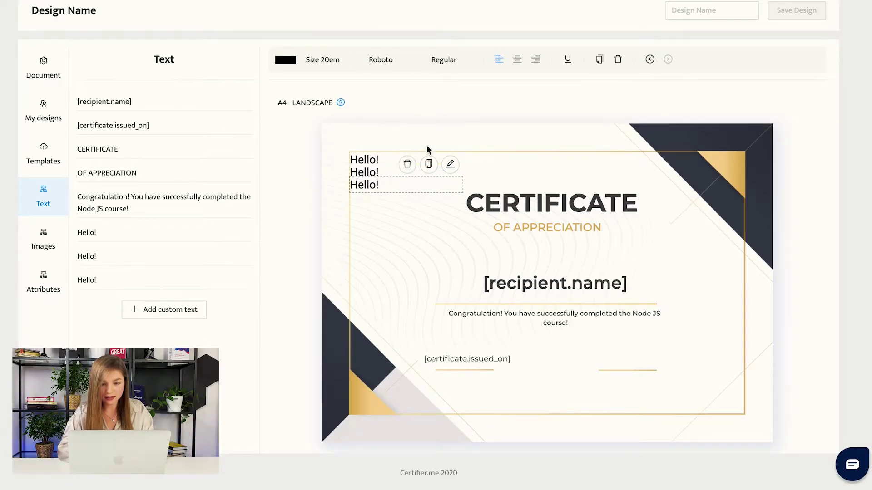
left_click(451, 166)
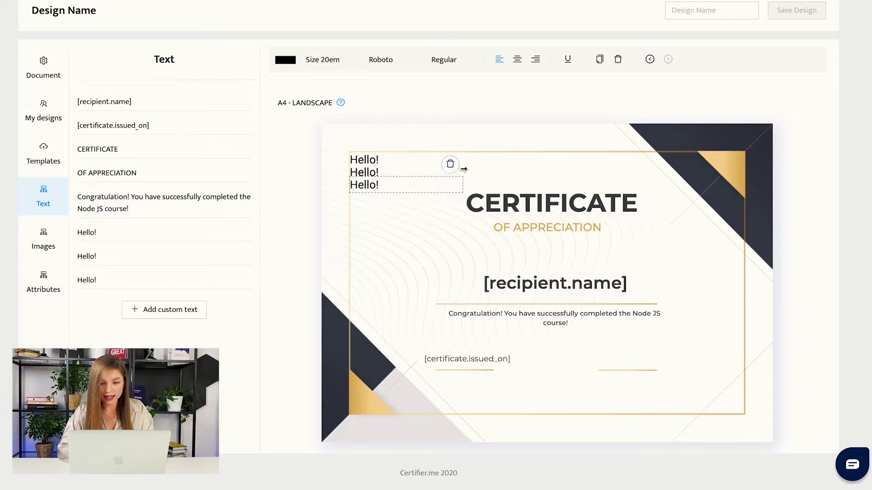
left_click(450, 165)
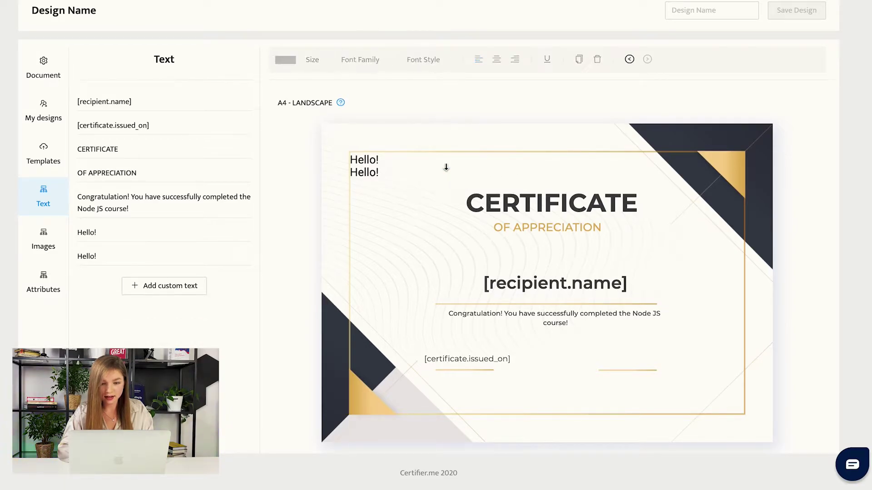
left_click(358, 169)
left_click(406, 140)
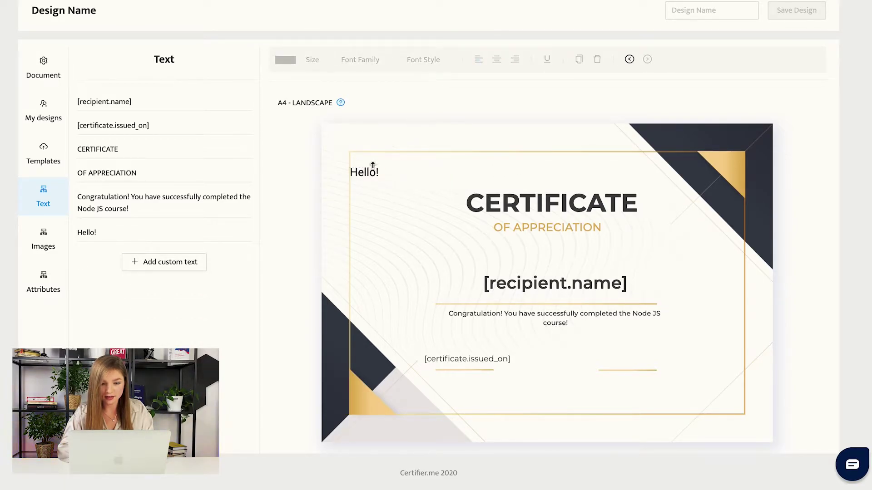
left_click(364, 170)
left_click(407, 151)
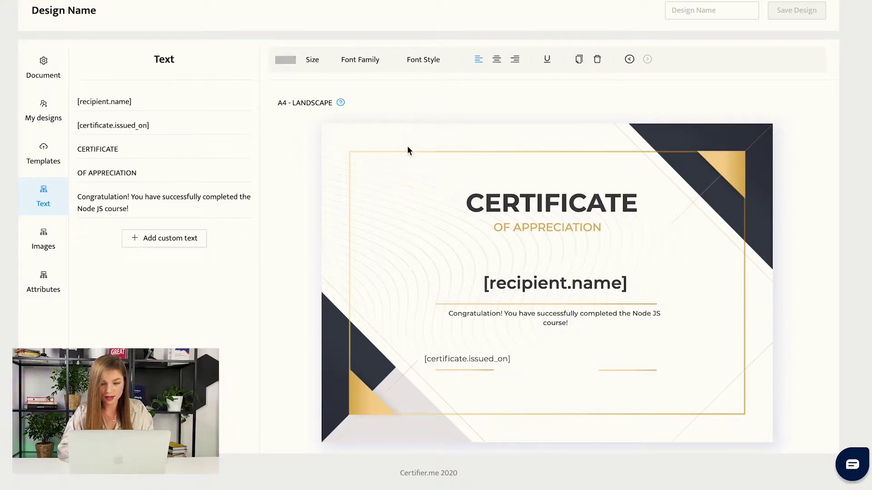
left_click(43, 243)
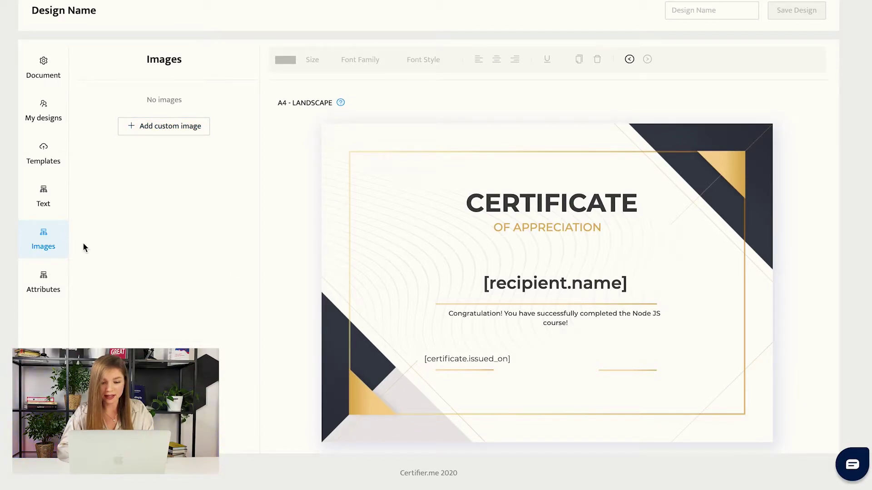
- Add the [issuer.name] attribute and drag it beside the CERTIFICATE heading
left_click(39, 288)
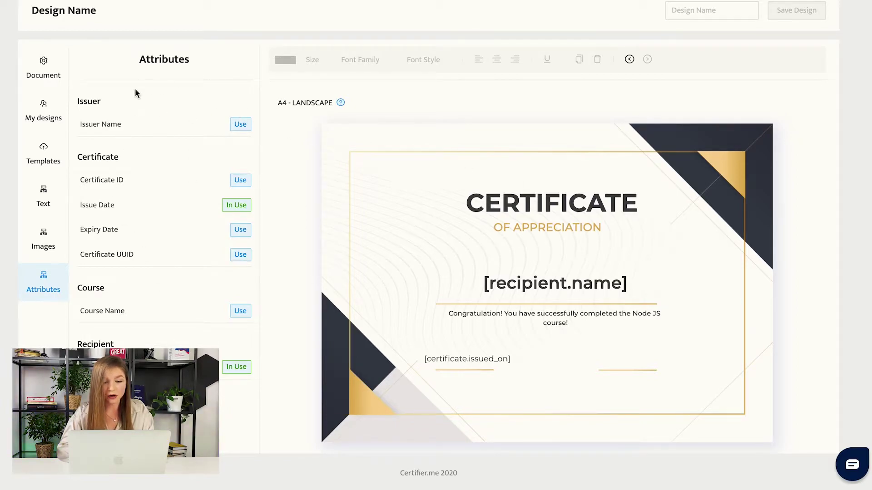
left_click(241, 125)
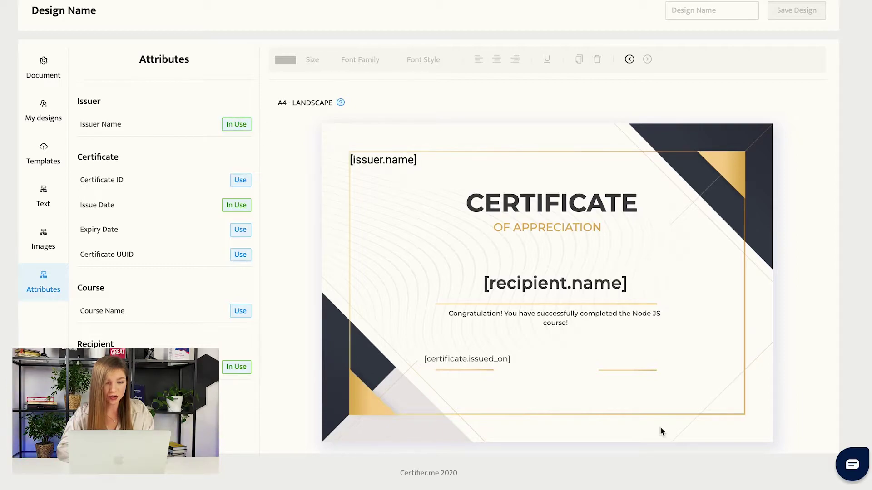
left_click(364, 153)
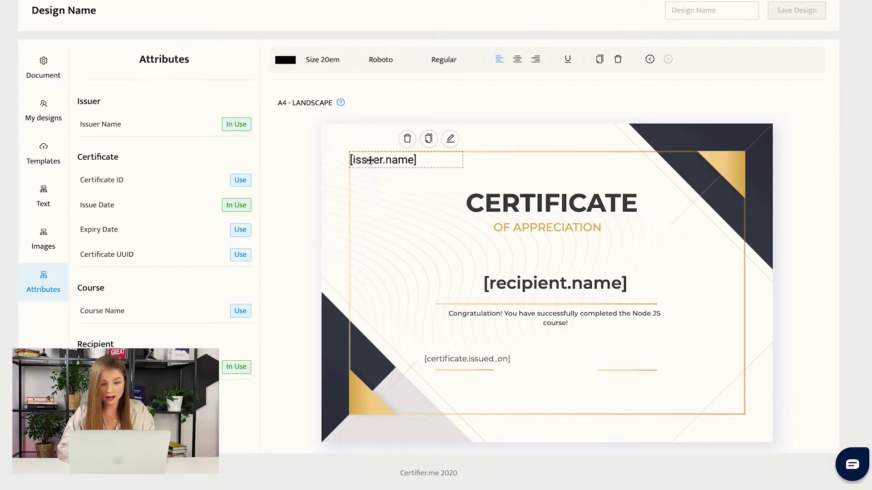
left_click_drag(364, 154, 395, 266)
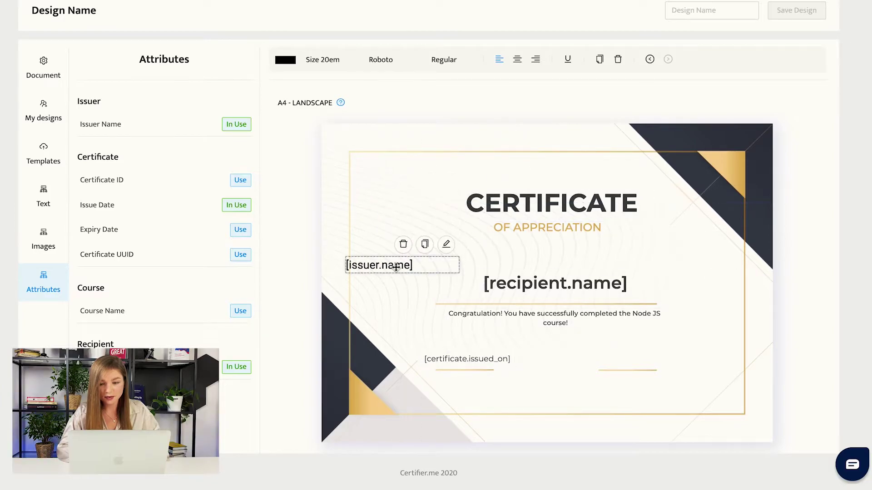
left_click(547, 284)
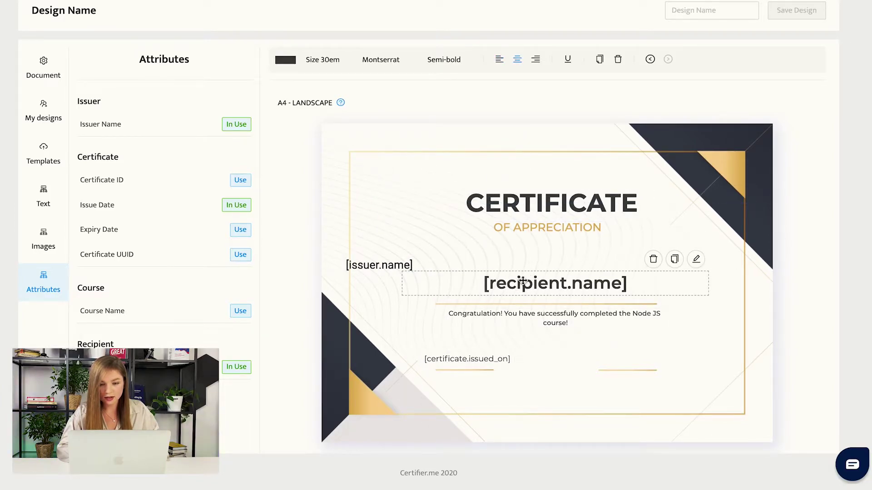
left_click(368, 265)
left_click_drag(361, 264, 372, 204)
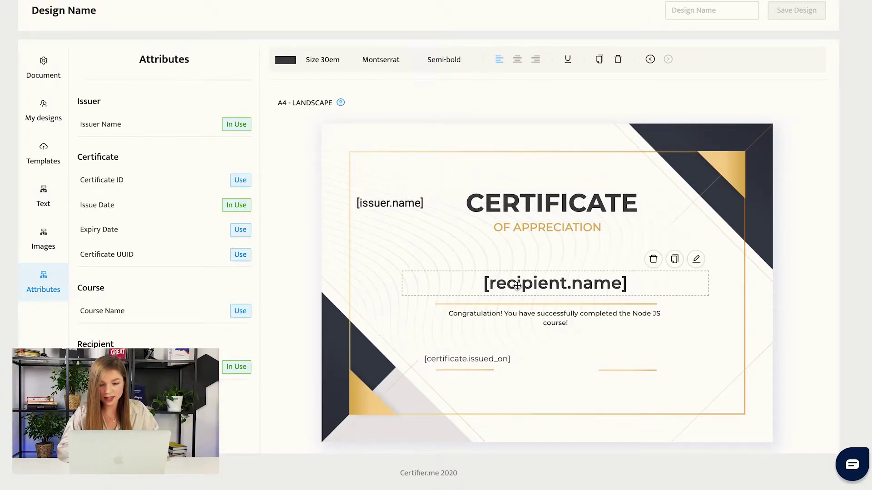
- Browse the font and colour options, then remove the [issuer.name] placeholder
left_click(364, 64)
left_click(285, 60)
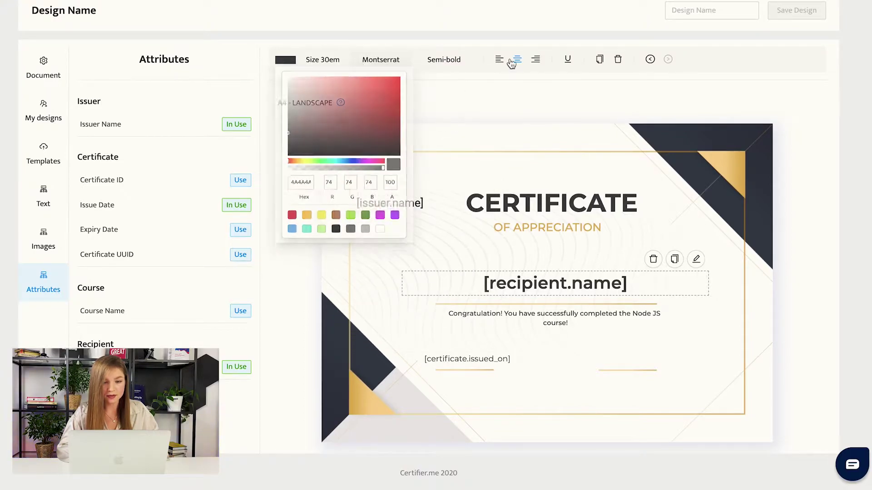
left_click(510, 64)
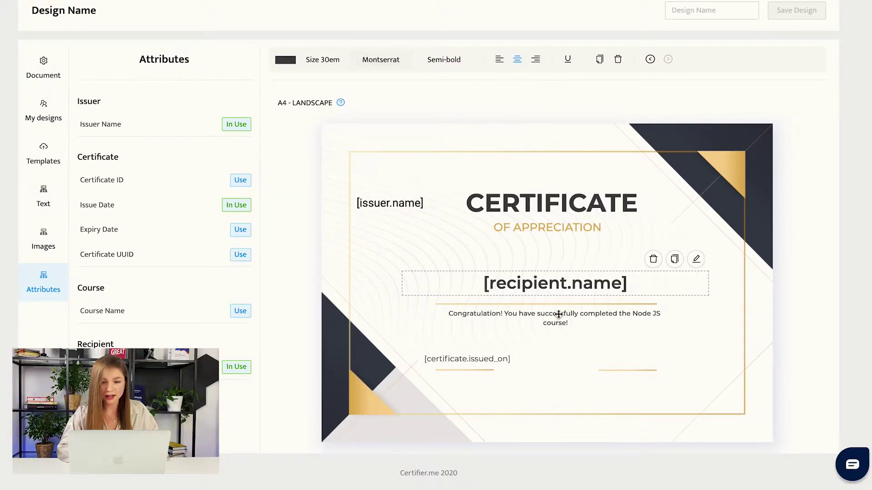
left_click(377, 205)
left_click(413, 180)
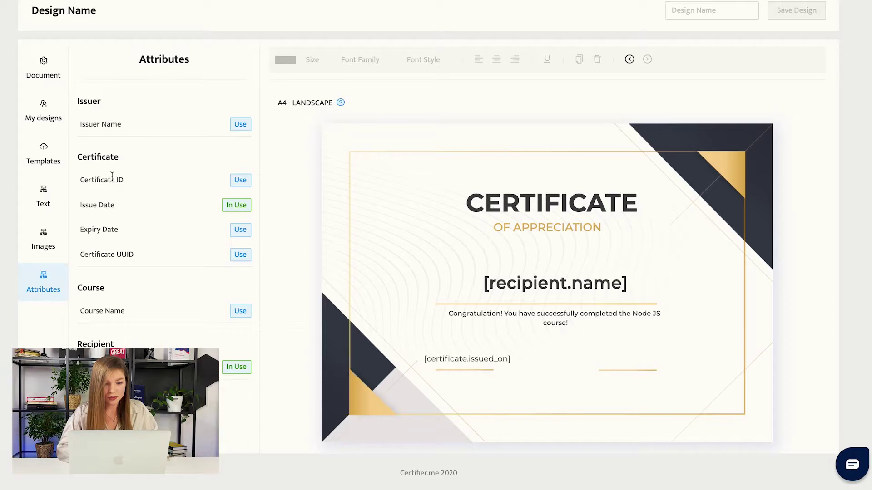
scroll(186, 177, "up", 1)
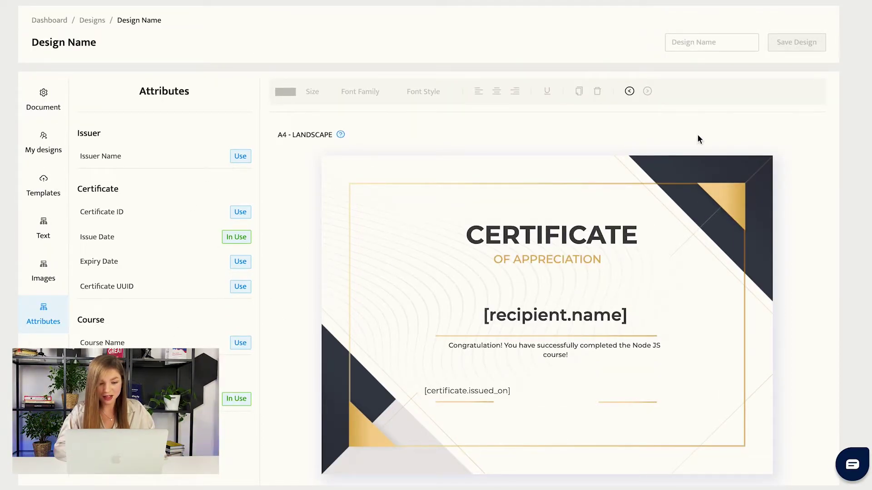
scroll(621, 219, "down", 1)
- Name the design 'Node JS' and save it
scroll(621, 220, "up", 1)
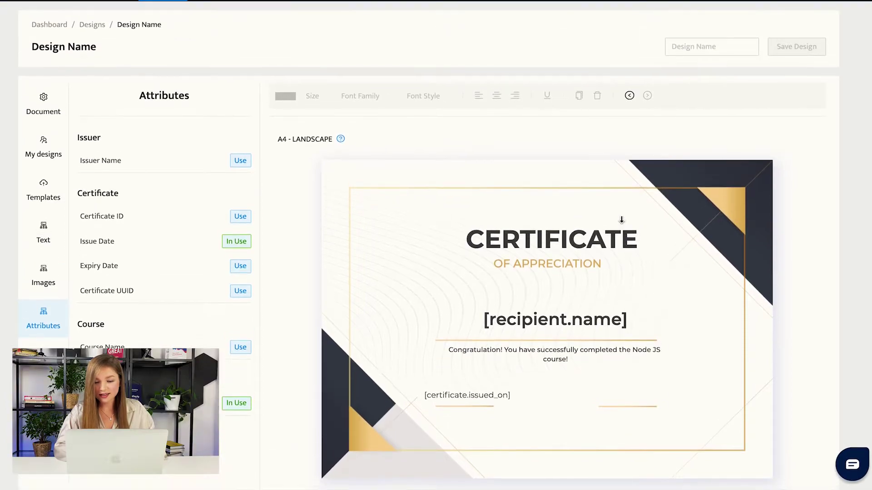
left_click(690, 45)
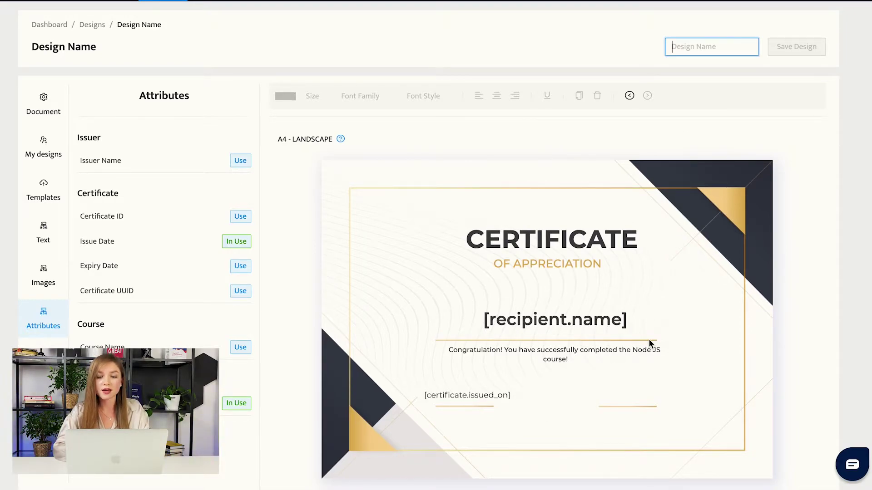
type("No")
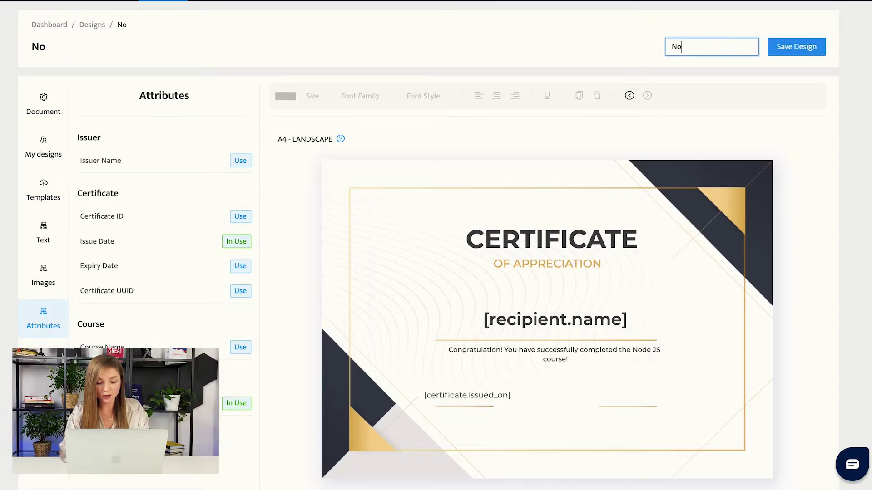
type("de JS")
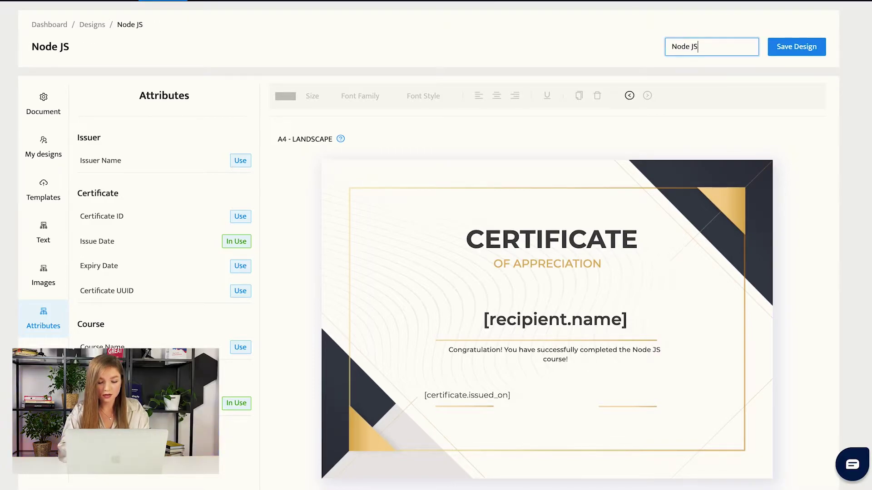
left_click(798, 50)
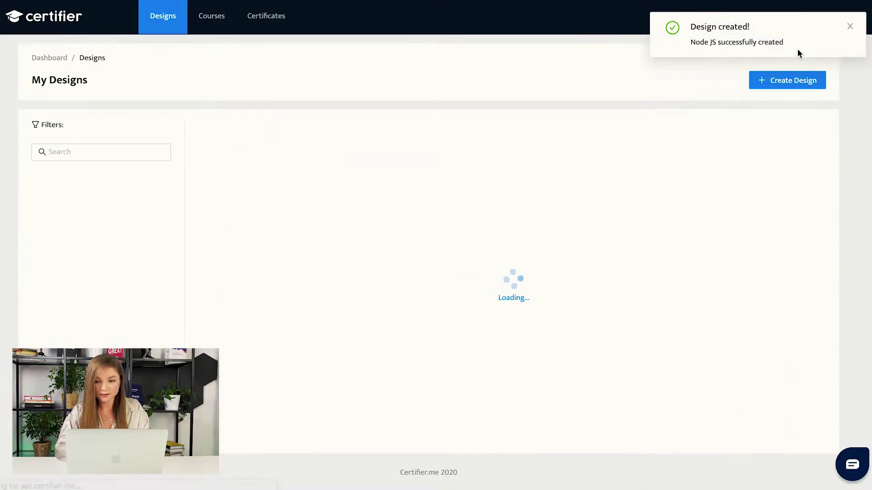
- Dismiss the Design created notification and go to the Courses page
left_click(850, 26)
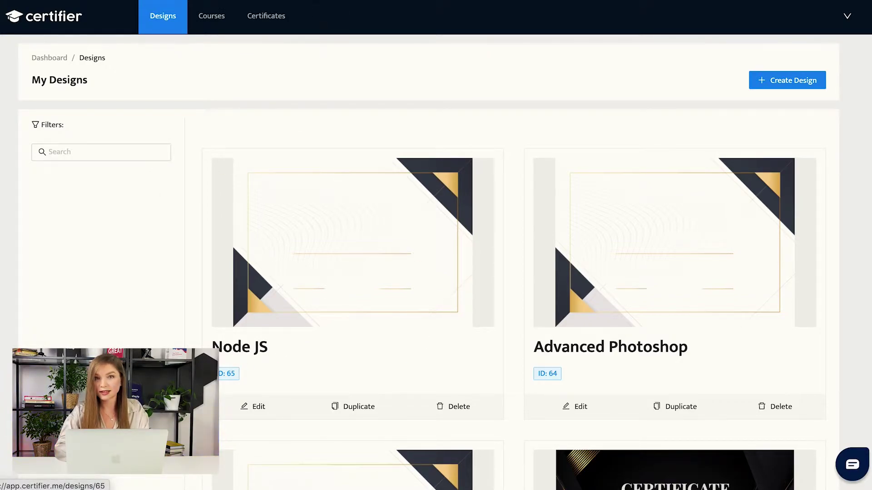
left_click(213, 18)
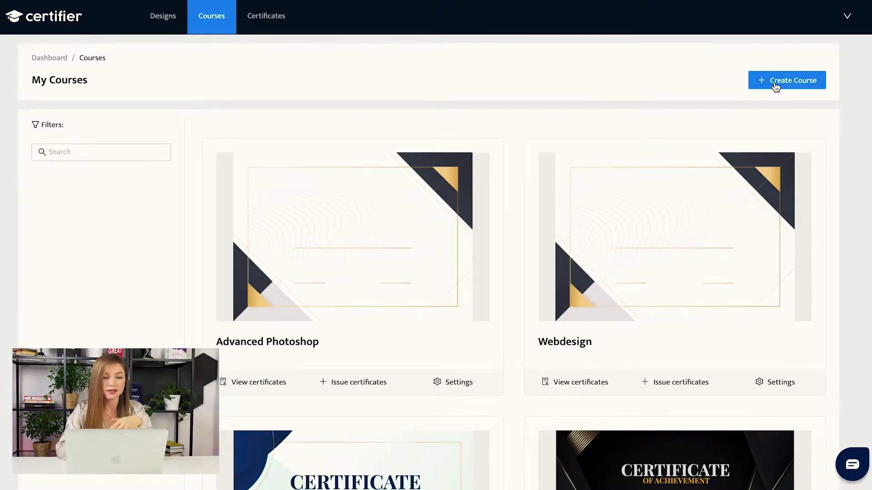
- Create a course named Node JS using the Node JS certificate design and save it
left_click(770, 83)
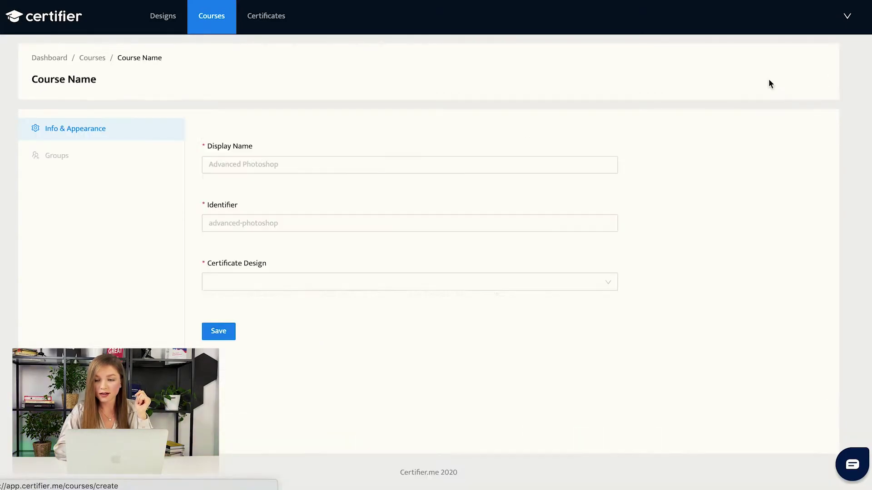
left_click(302, 163)
type("No")
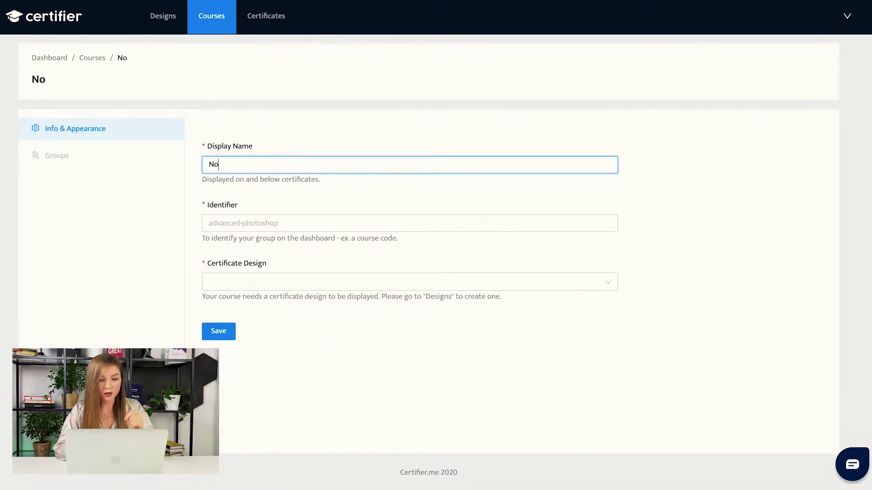
type("de JS")
left_click(209, 223)
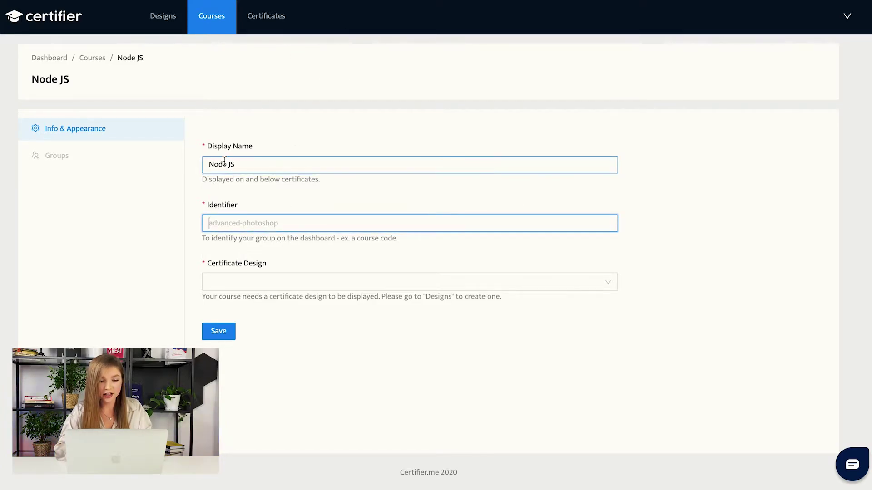
type("Node JS")
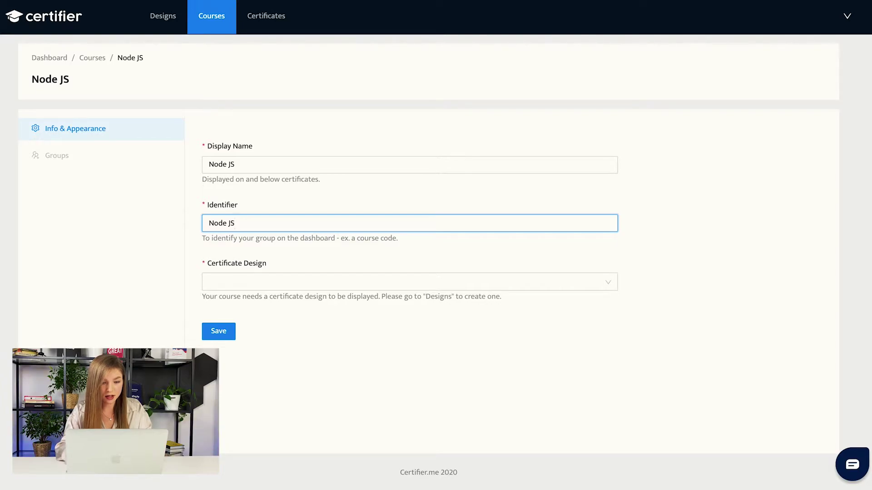
key("Tab")
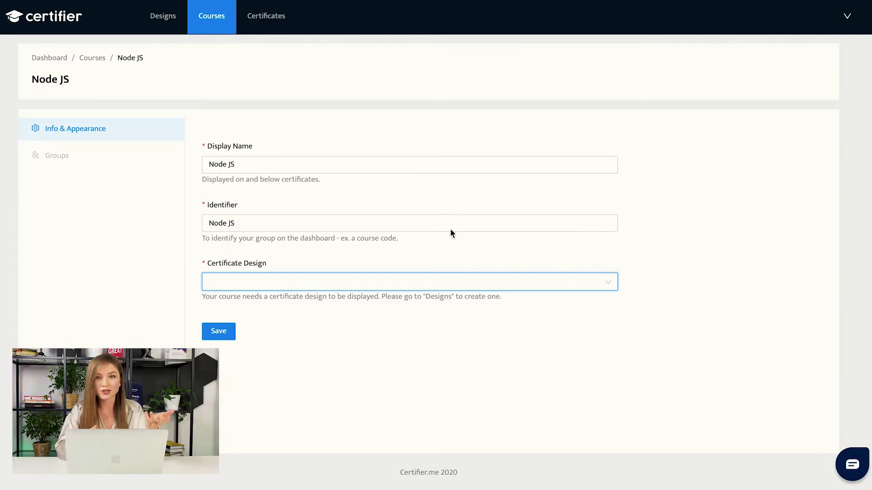
left_click(608, 288)
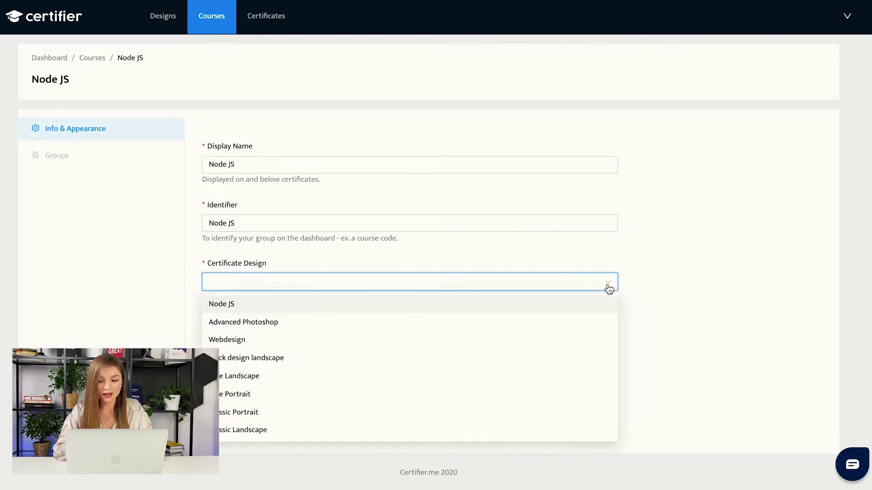
left_click(231, 305)
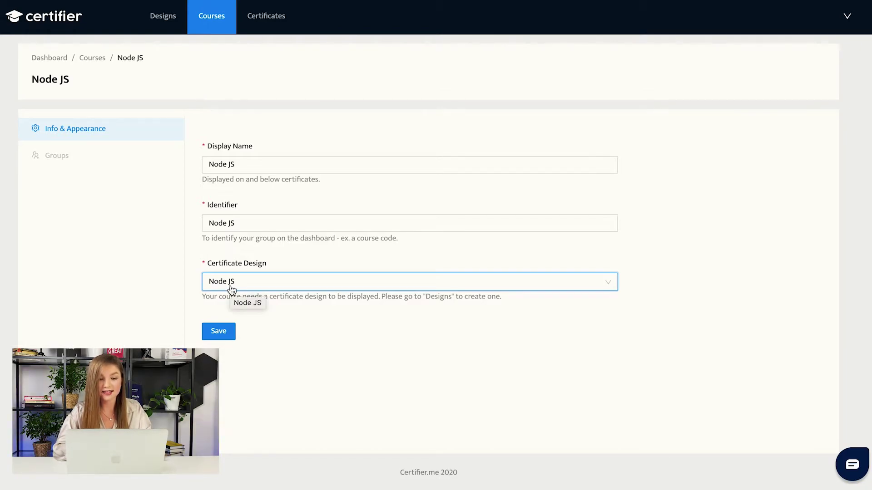
left_click(216, 334)
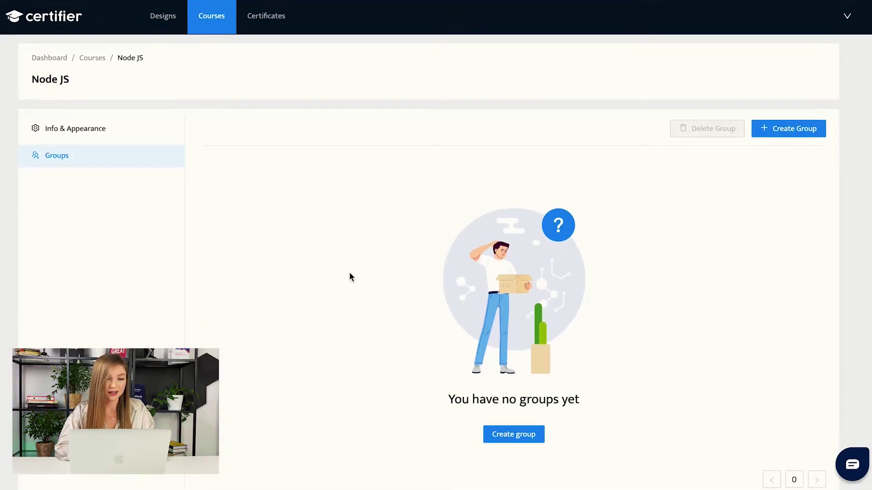
- Add Group #1 to the Node JS course and open its Upload Recipients page
scroll(349, 276, "down", 2)
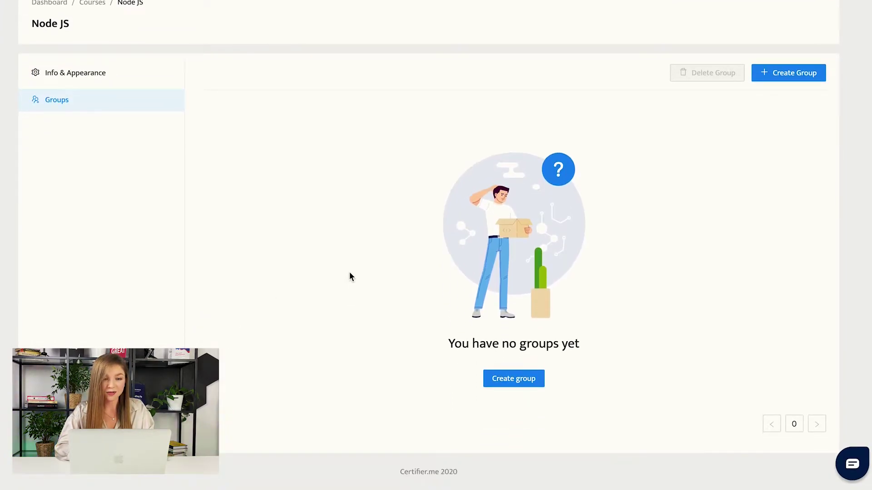
left_click(506, 380)
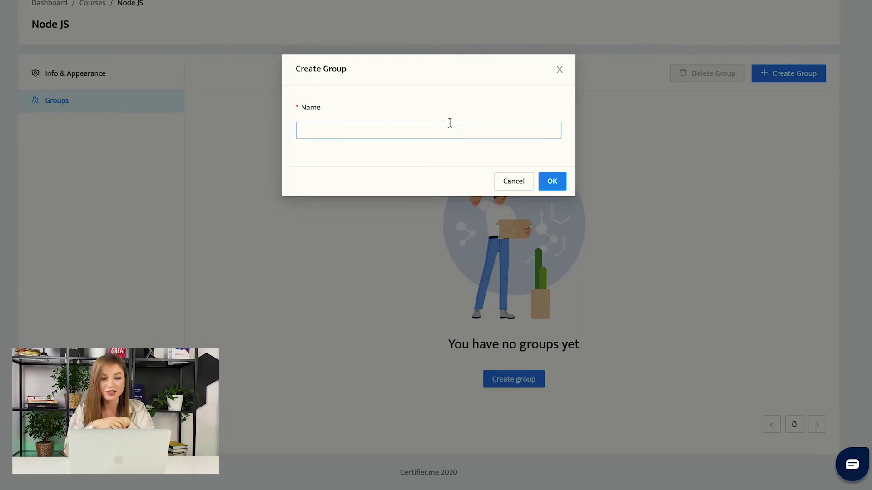
left_click(430, 135)
type("Group $")
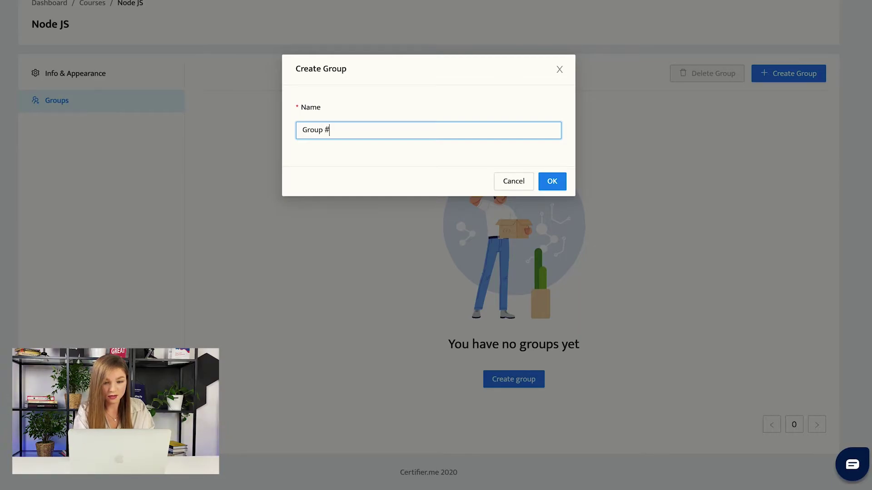
type("1")
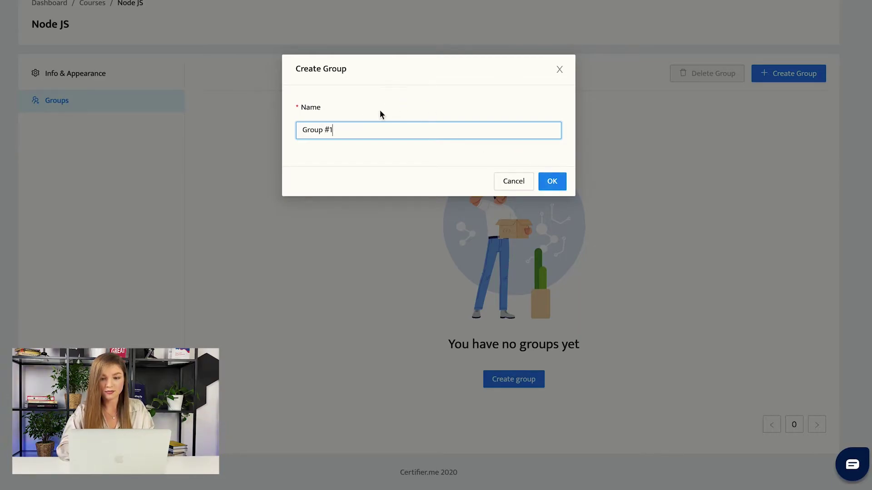
left_click(552, 182)
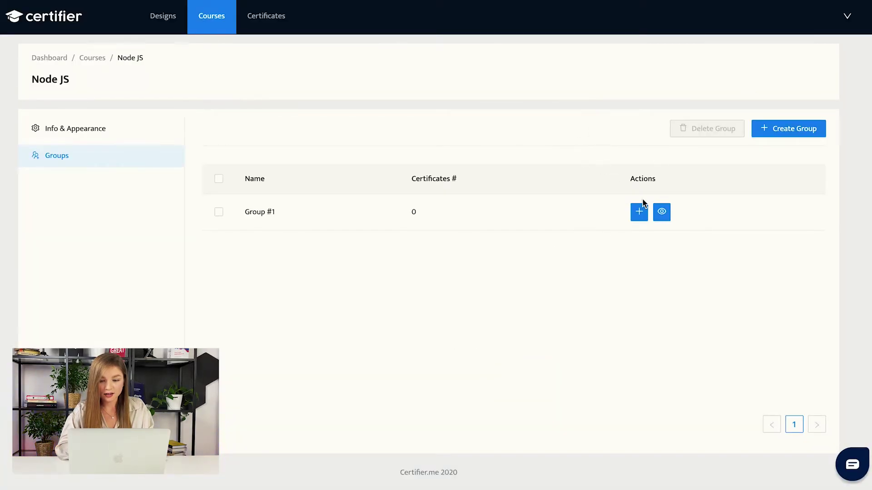
left_click(640, 212)
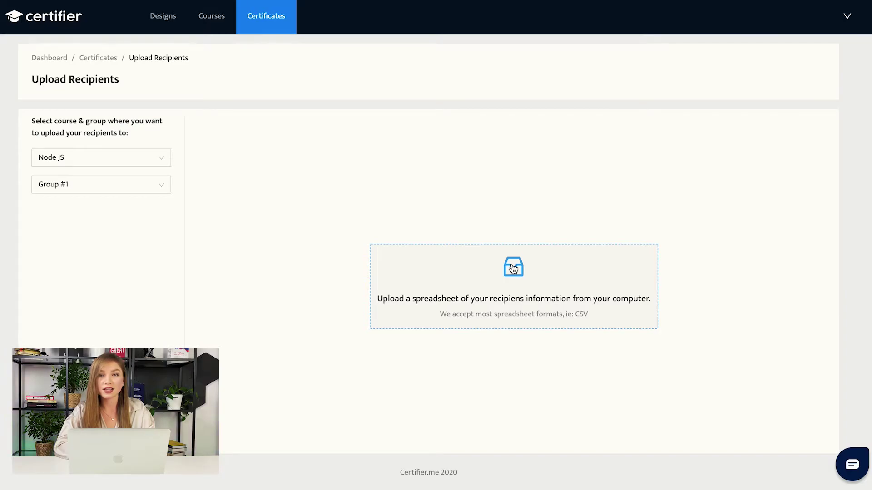
- Upload the recipients CSV containing Order ID, Student and Email columns
left_click(513, 267)
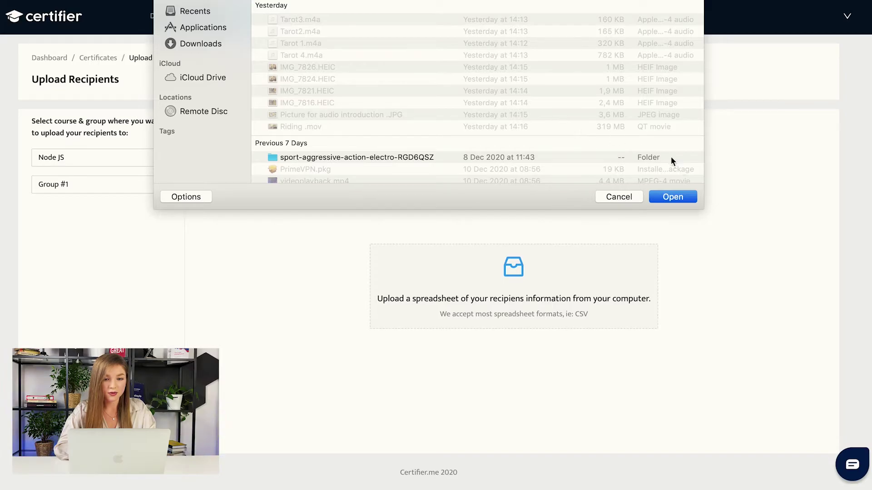
left_click(670, 199)
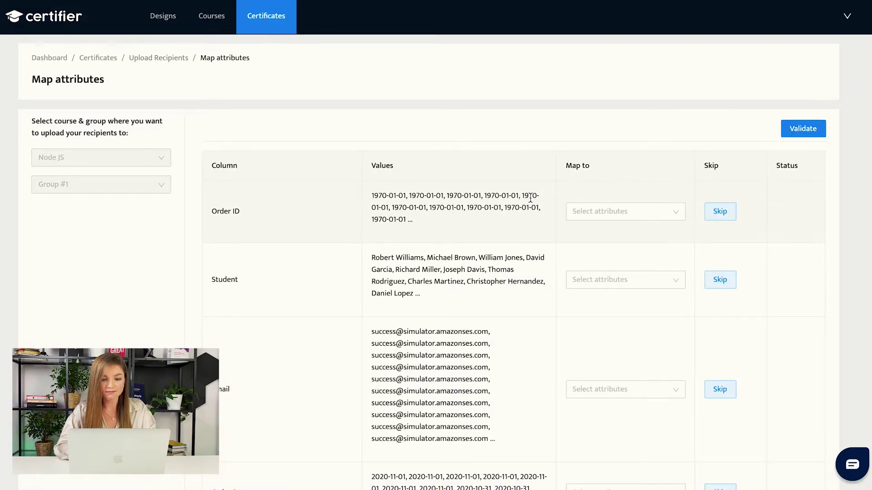
- Map the Student column to Recipient Name
scroll(530, 198, "down", 2)
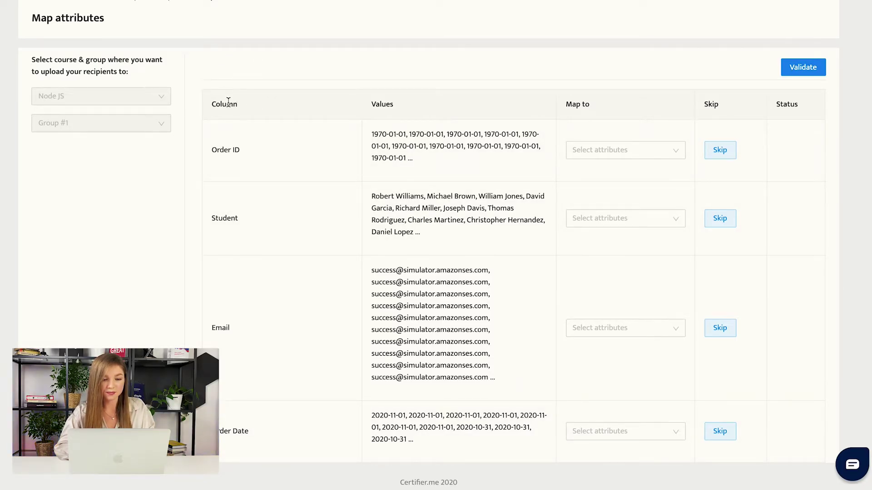
scroll(228, 100, "down", 1)
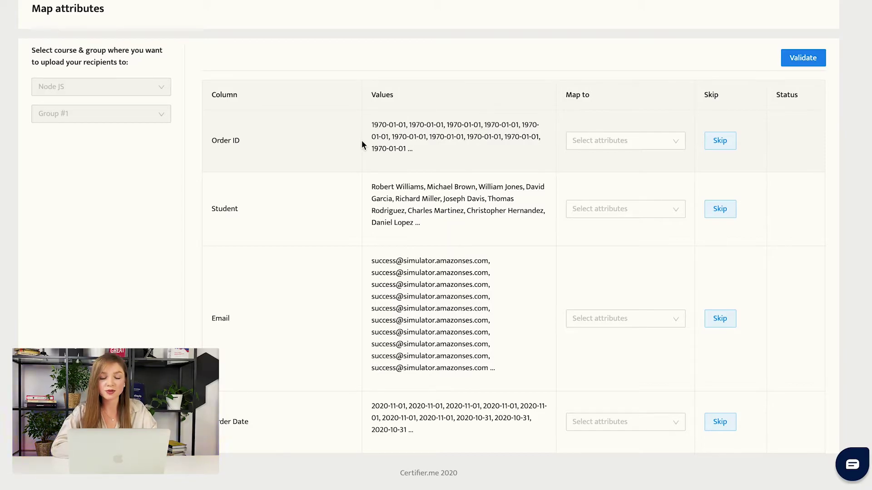
double_click(220, 209)
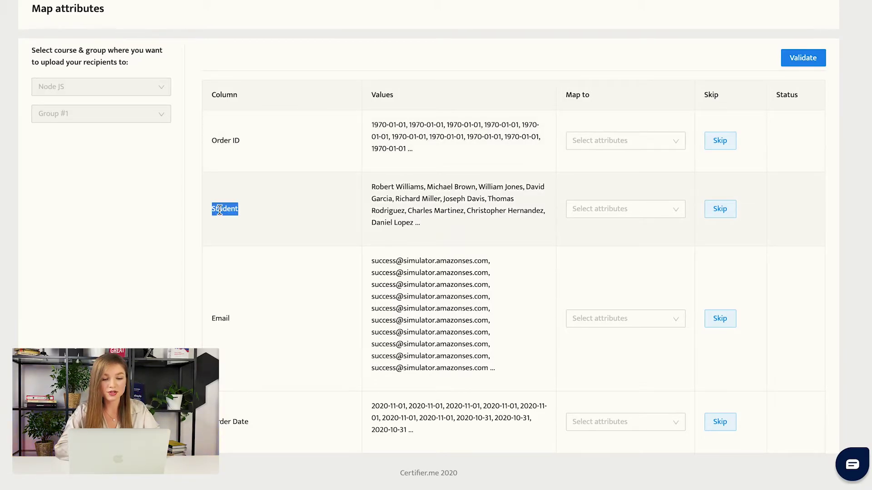
left_click(251, 213)
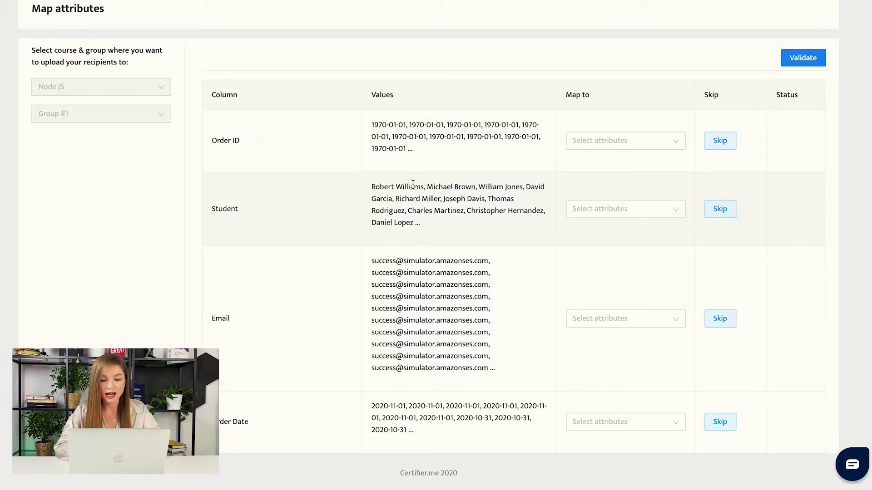
left_click(635, 211)
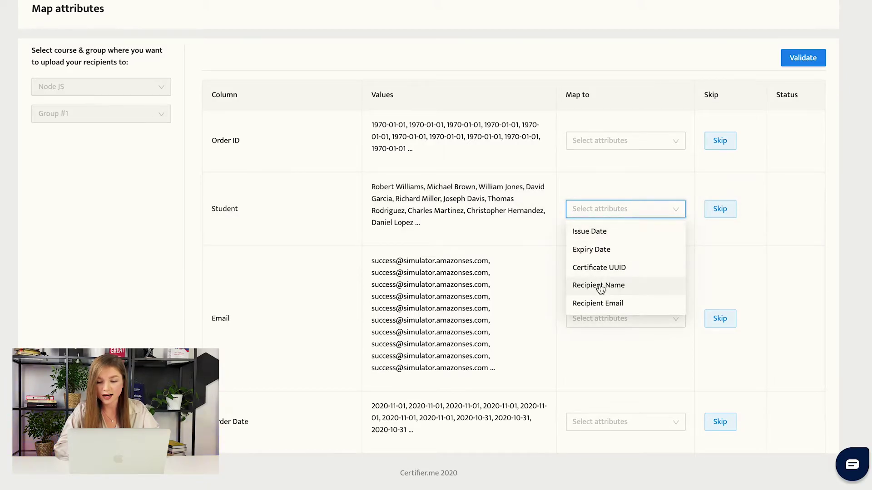
left_click(608, 284)
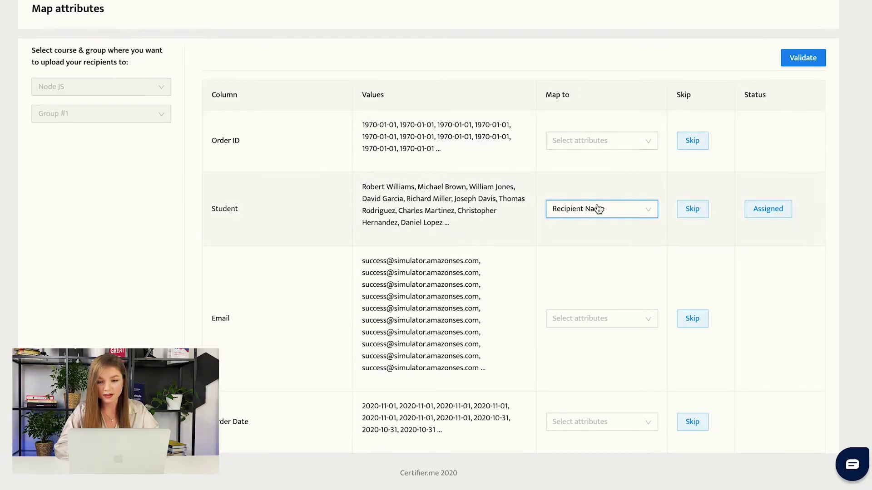
left_click(615, 218)
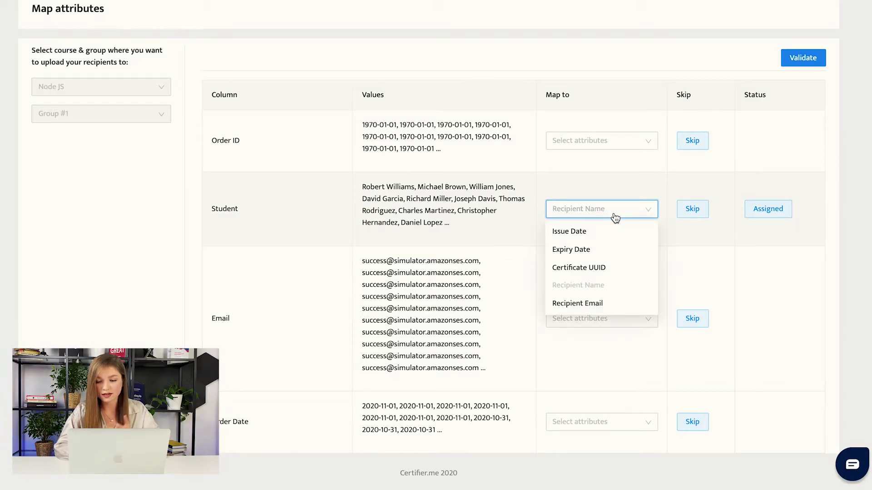
left_click(606, 217)
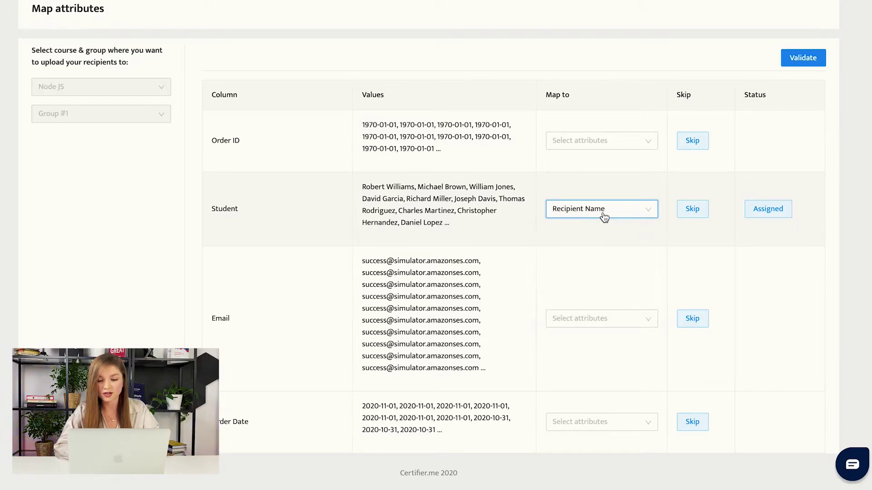
- Skip Order ID and Order Date, and map Email to Recipient Email
double_click(219, 141)
left_click(219, 140)
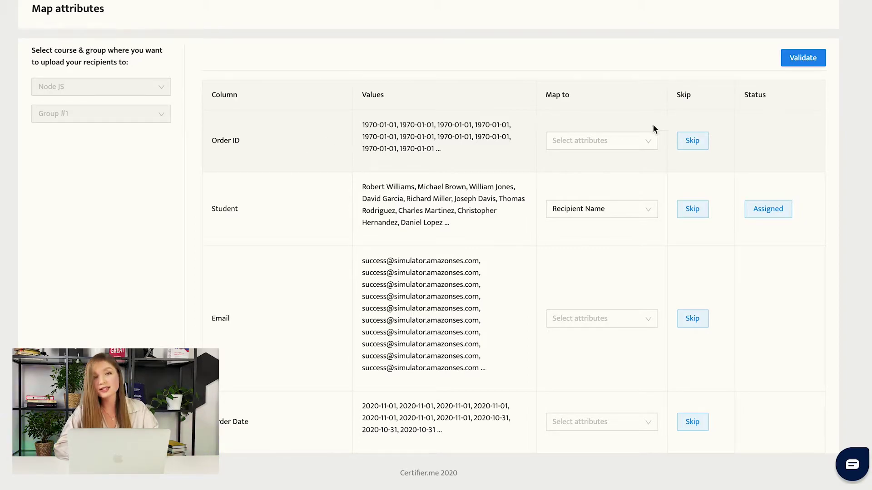
left_click(694, 141)
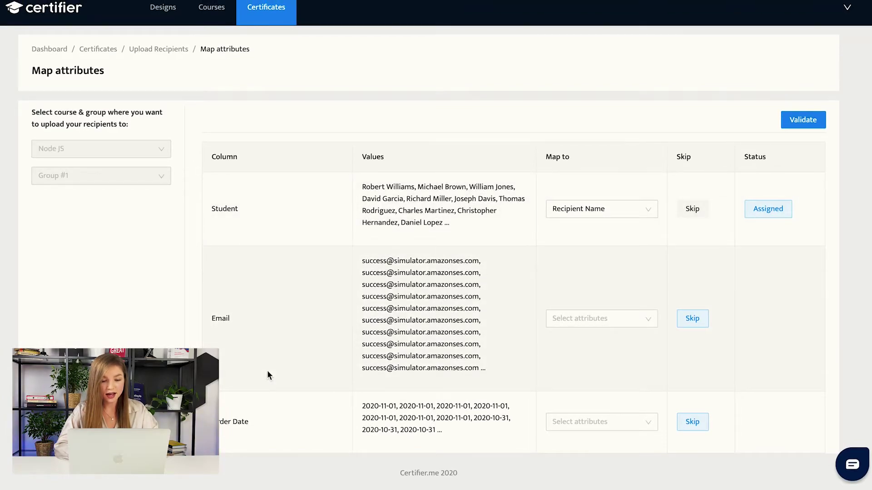
left_click(635, 324)
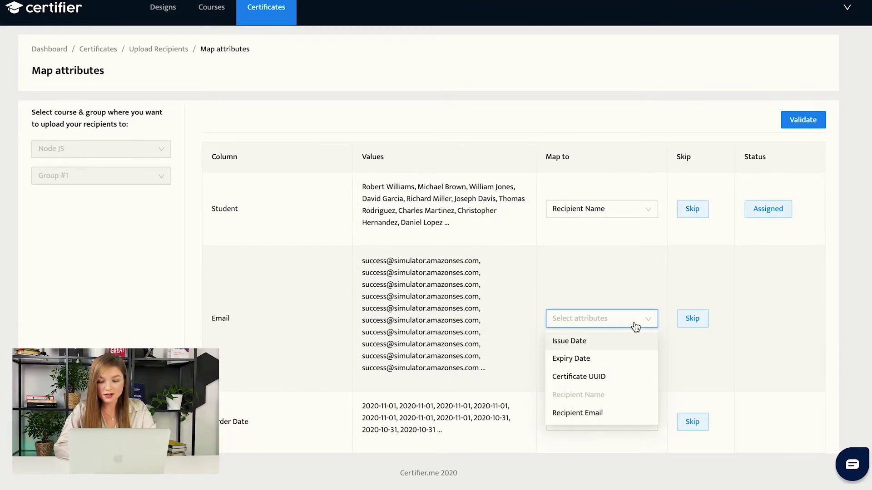
left_click(583, 416)
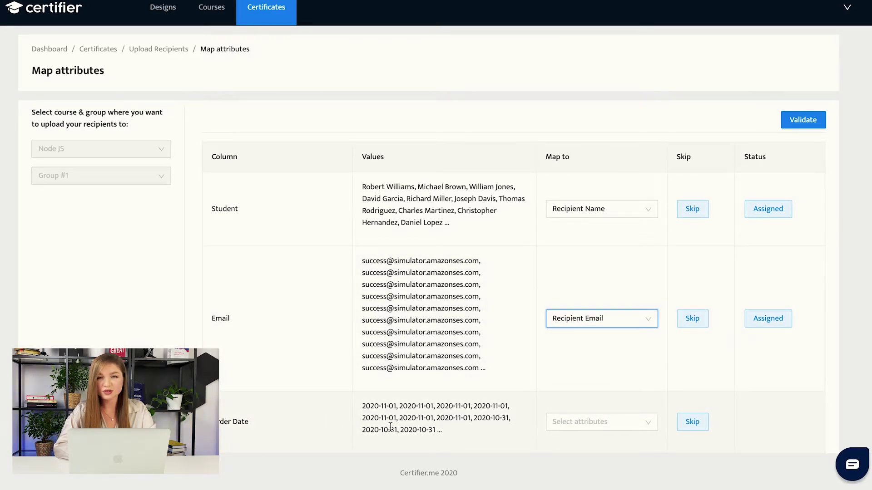
left_click(693, 425)
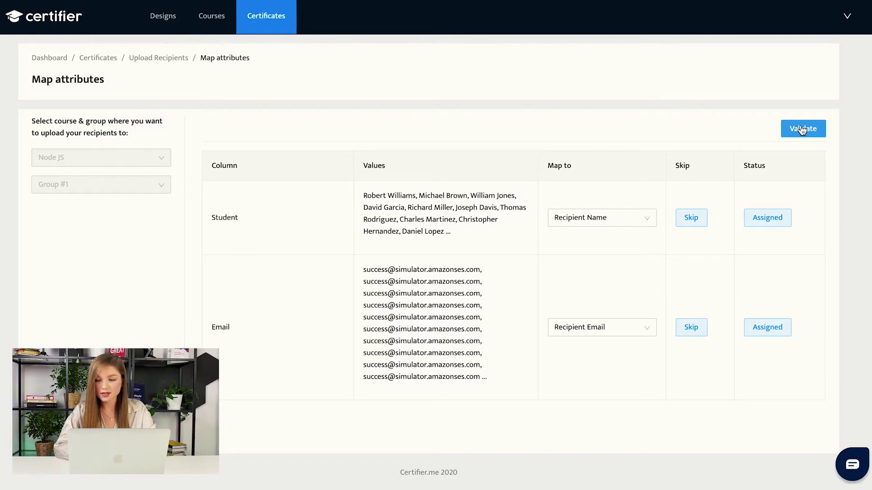
left_click(802, 130)
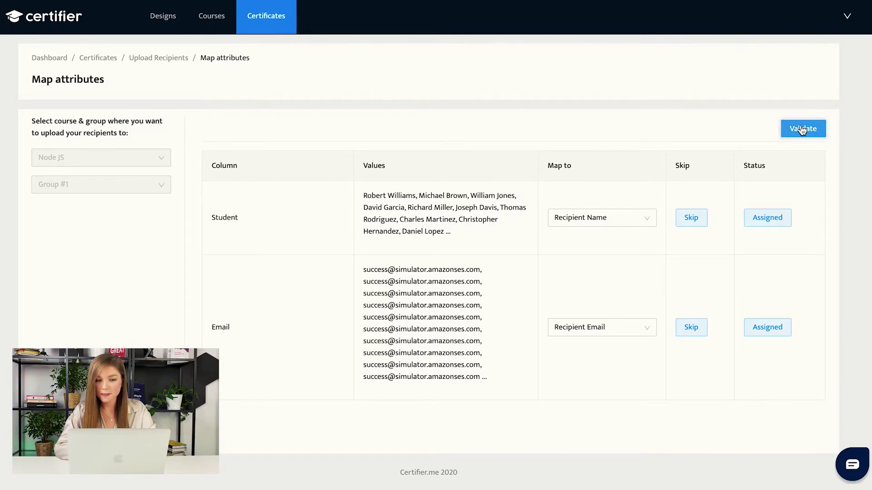
- Validate the mapping and check the summary: Node JS, Group #1, 115 recipients
left_click(801, 129)
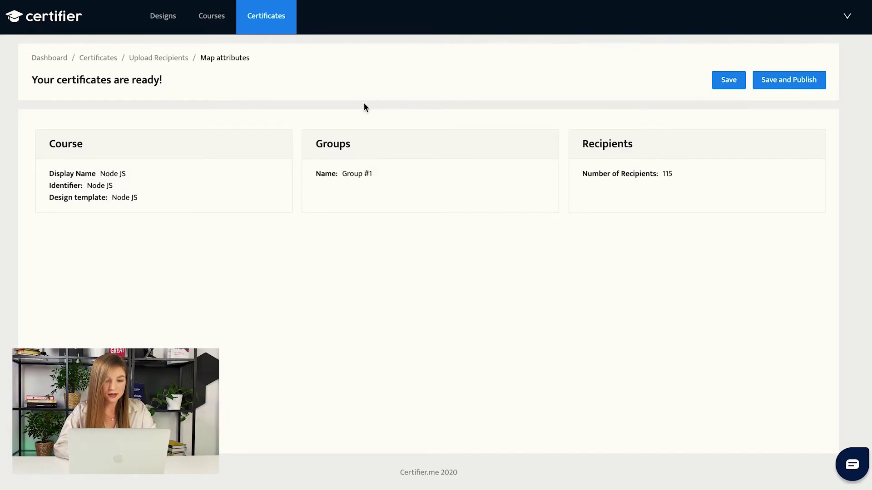
double_click(353, 173)
left_click(444, 183)
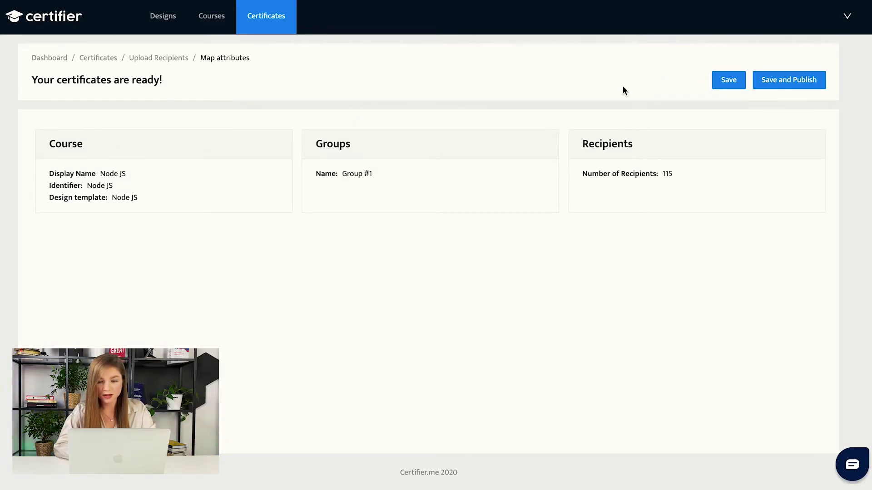
double_click(667, 173)
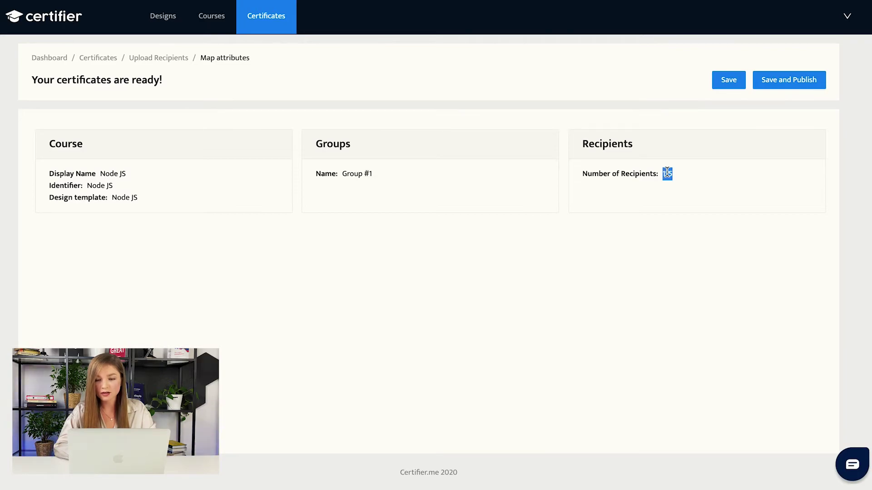
left_click(669, 193)
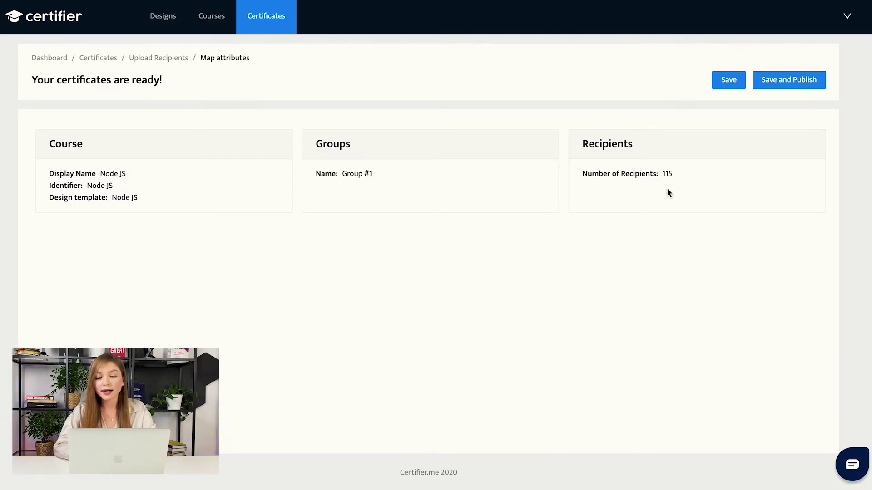
- Save, publish and email the Node JS certificates, then dismiss the success notice
left_click(784, 85)
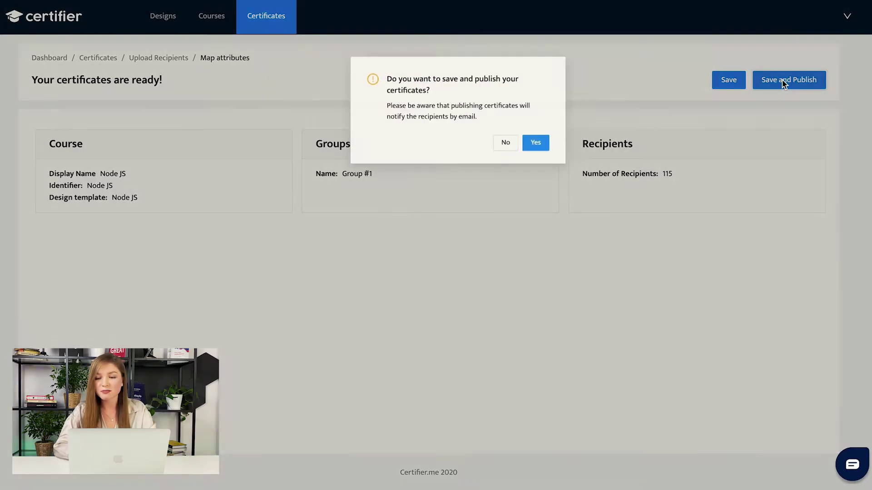
left_click(501, 149)
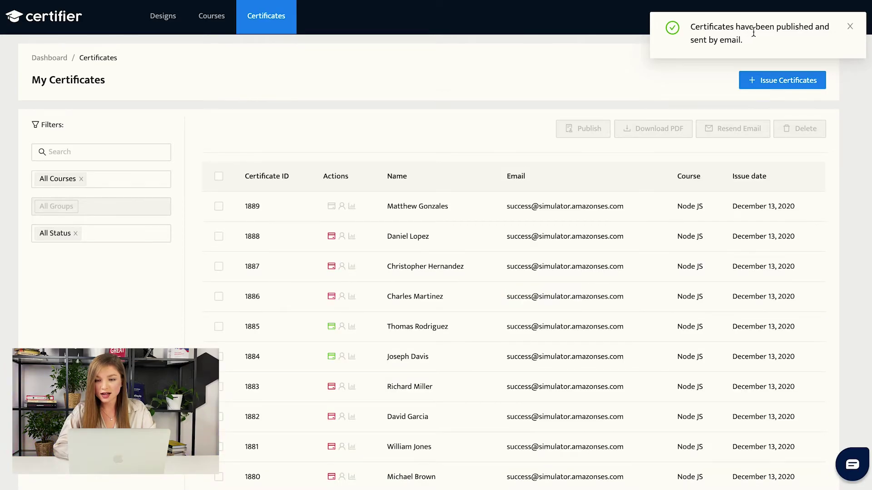
left_click(850, 28)
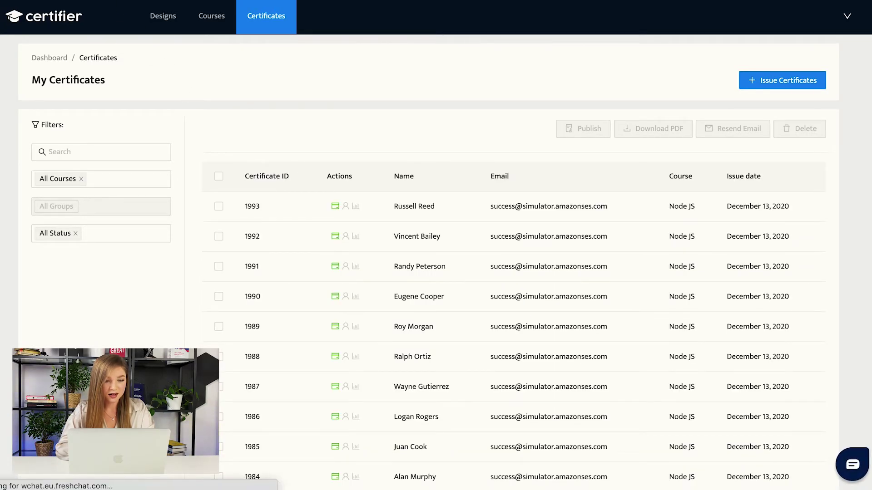
- Select certificates 1993 and 1992 in My Certificates and start resending their emails
scroll(270, 196, "down", 2)
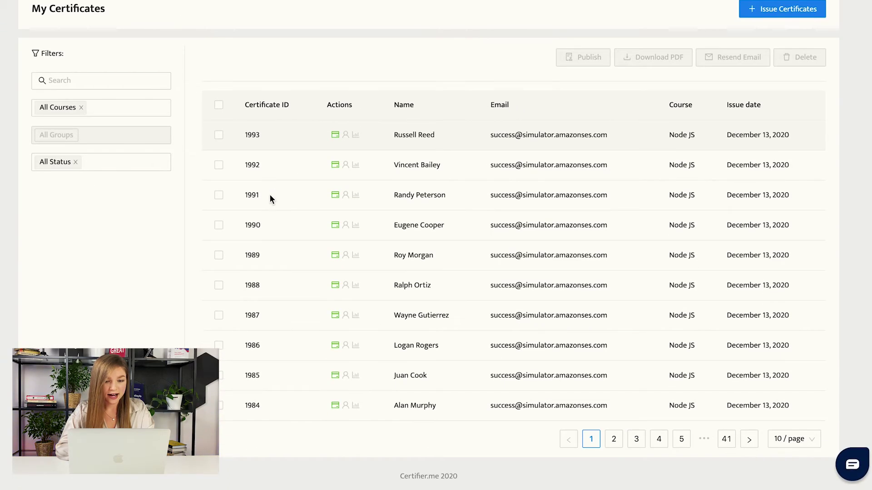
scroll(269, 195, "up", 2)
scroll(270, 195, "down", 2)
scroll(304, 191, "down", 1)
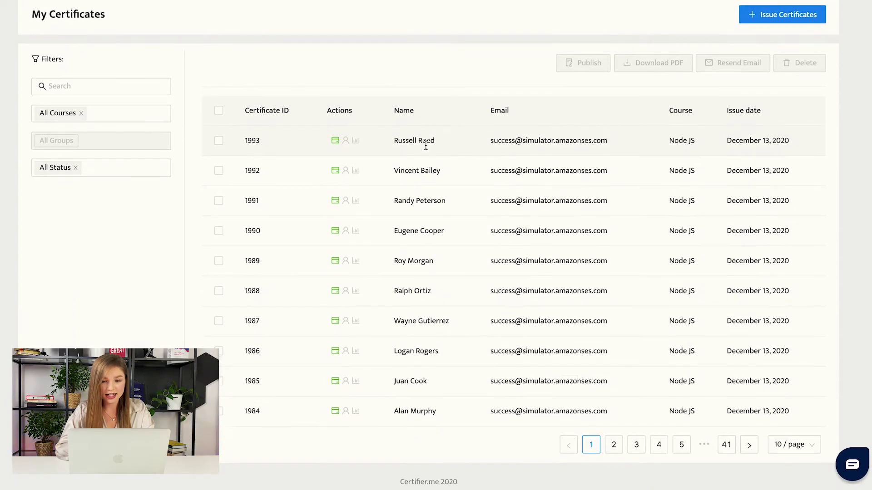
scroll(204, 118, "up", 2)
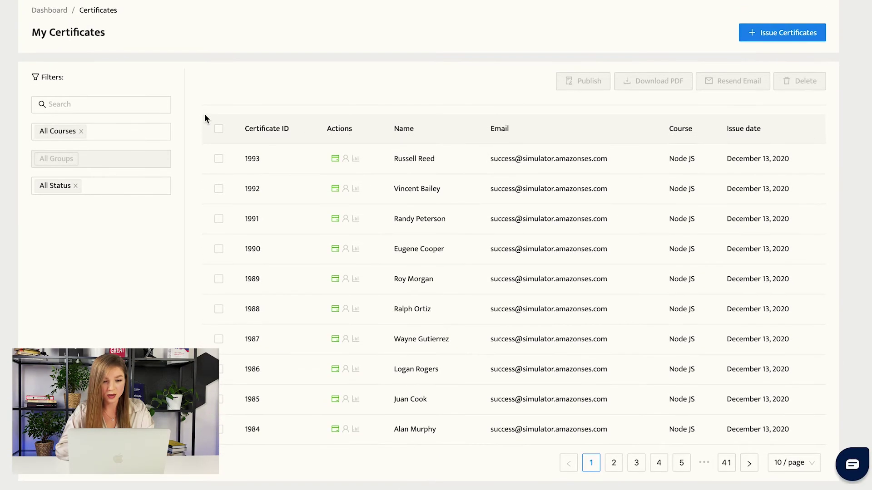
left_click(219, 159)
scroll(303, 231, "up", 1)
scroll(303, 230, "up", 1)
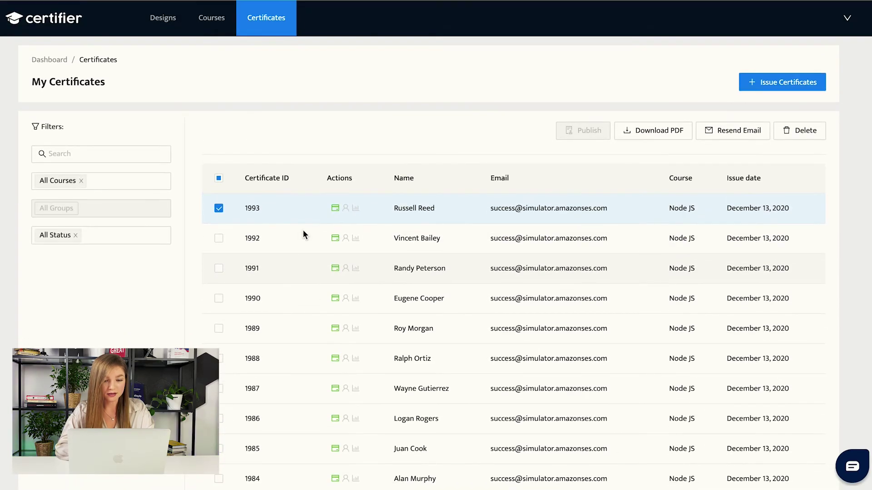
left_click(218, 236)
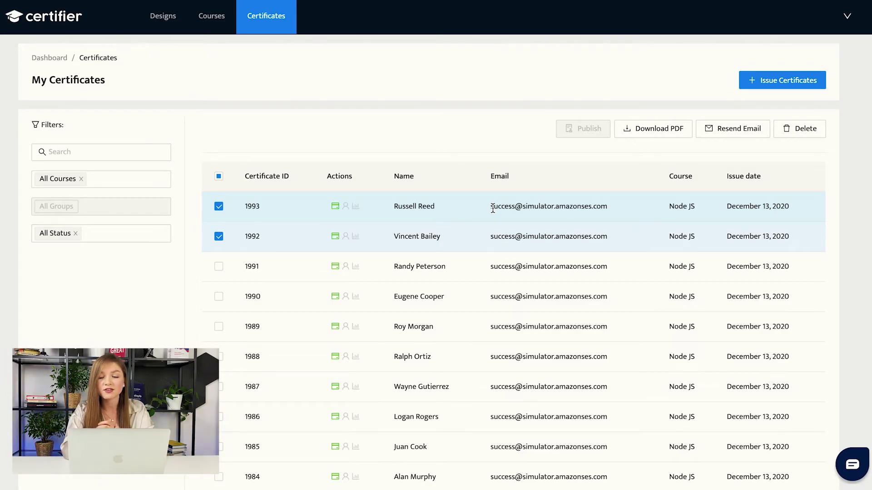
left_click(727, 132)
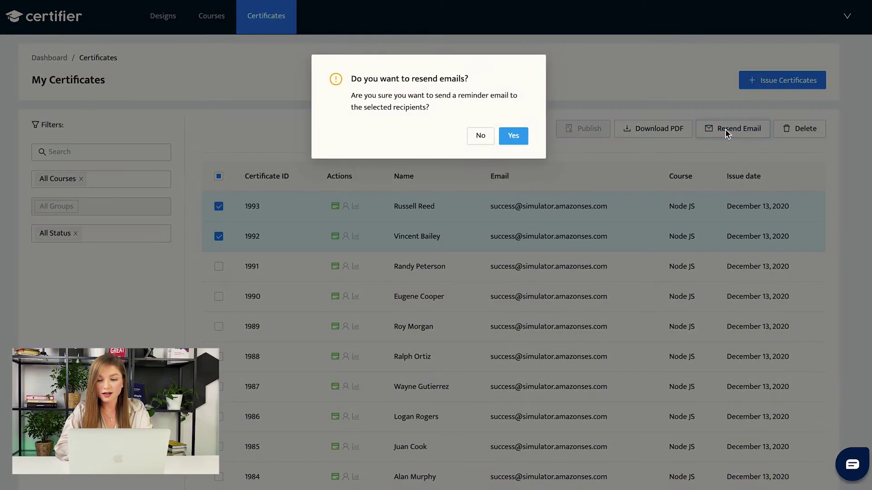
- Decline the reminder resend and select all ten certificates on the page
left_click(480, 138)
left_click(219, 177)
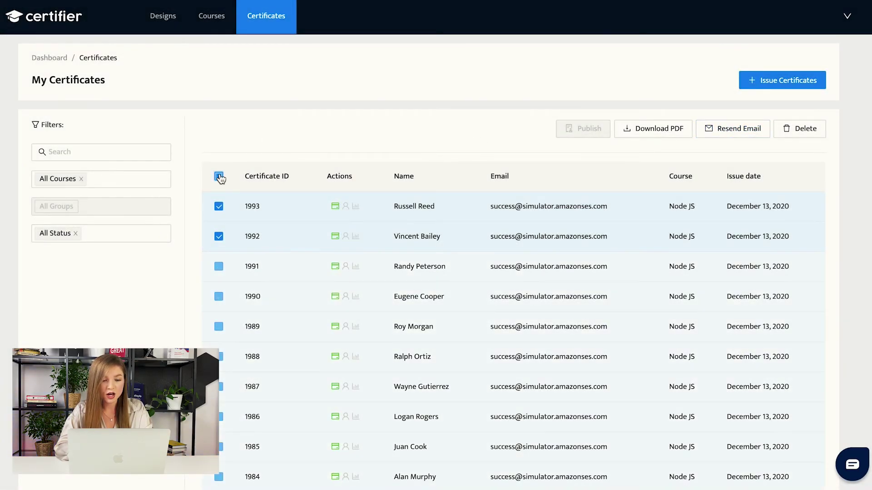
left_click(219, 176)
left_click(219, 177)
scroll(275, 94, "down", 2)
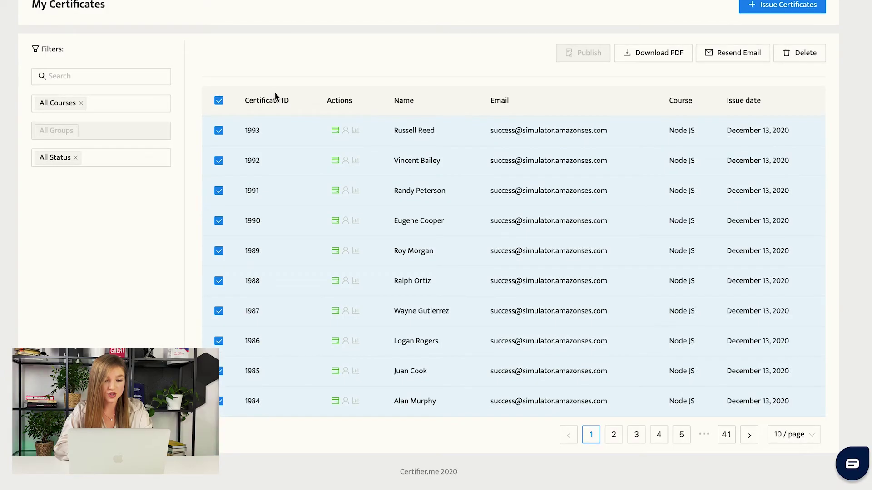
scroll(266, 184, "up", 1)
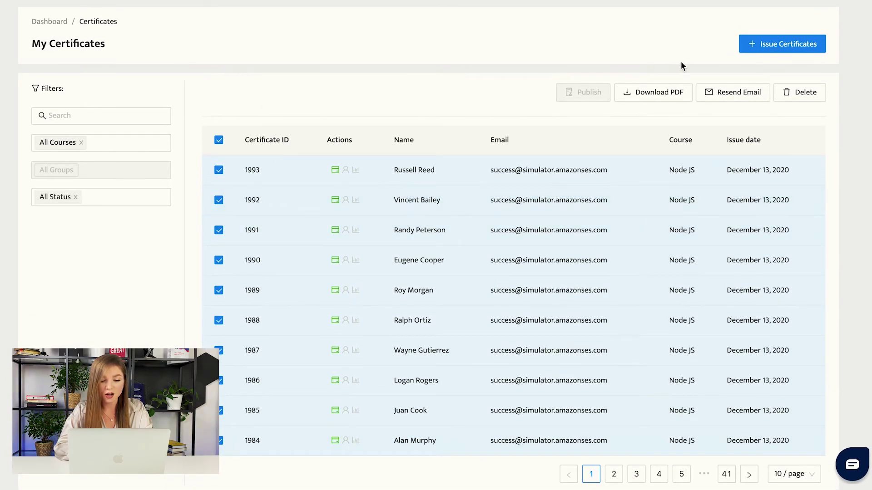
- Have the ten selected certificates sent as a PDF ZIP to your email
left_click(641, 98)
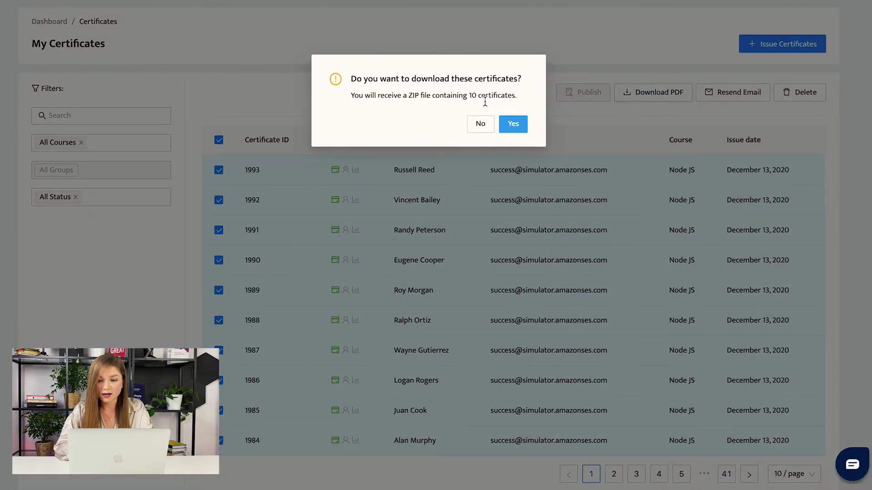
double_click(414, 96)
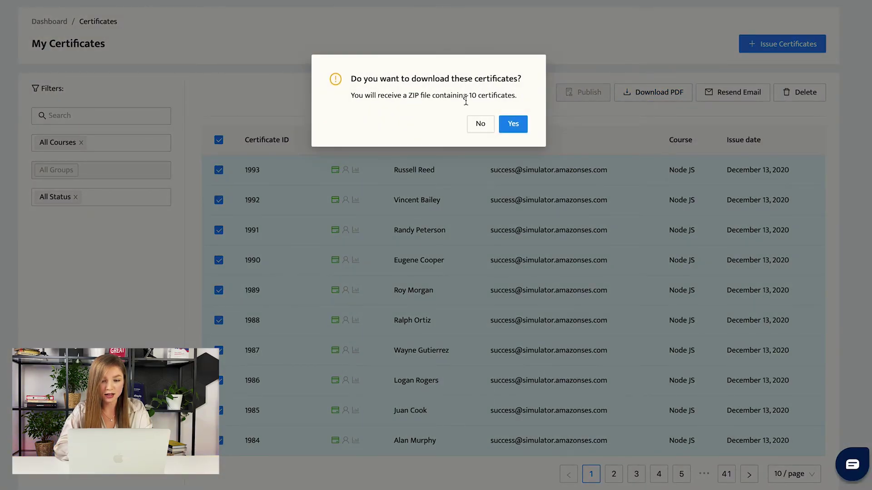
left_click(512, 126)
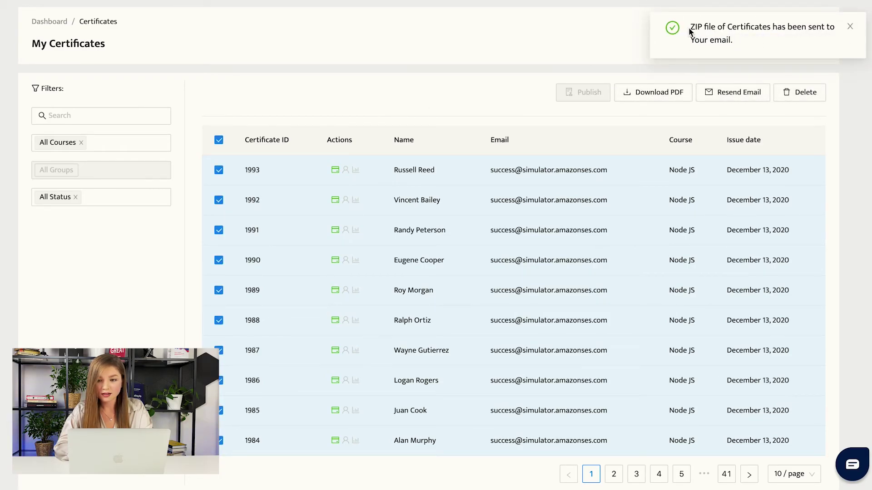
left_click(850, 26)
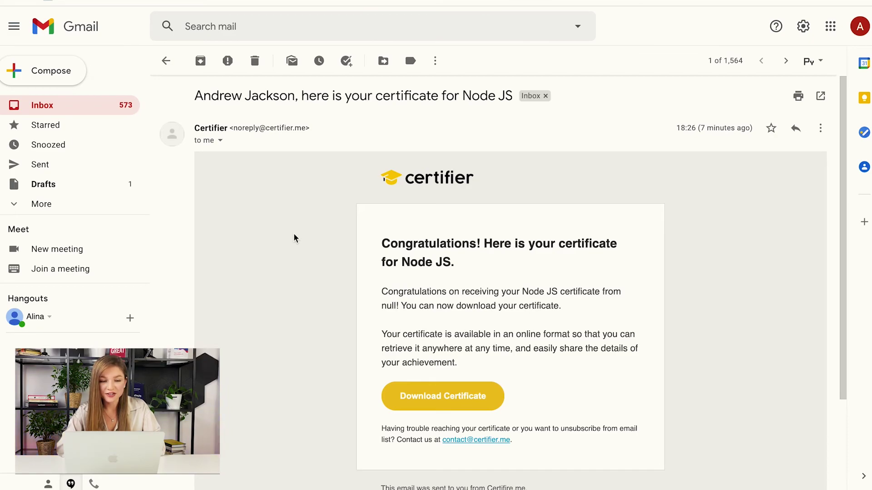
- Open the Node JS certificate from the email's Download Certificate button
scroll(295, 238, "down", 3)
scroll(294, 238, "up", 3)
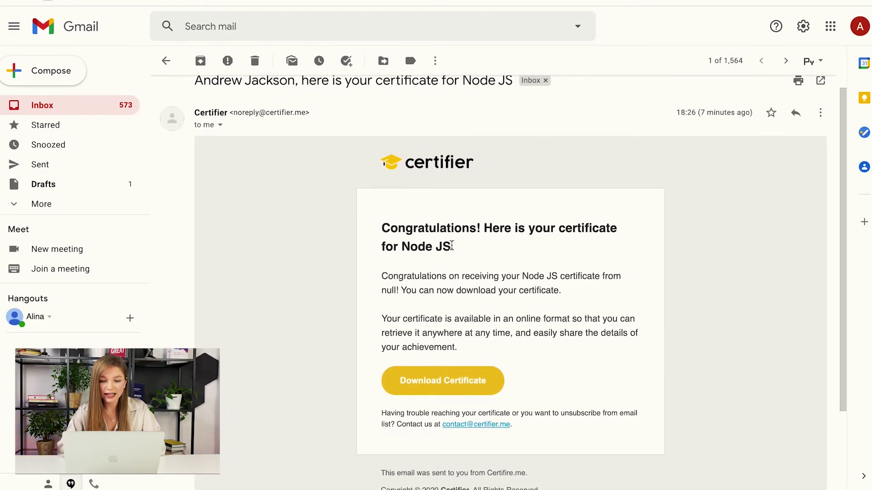
scroll(452, 245, "down", 3)
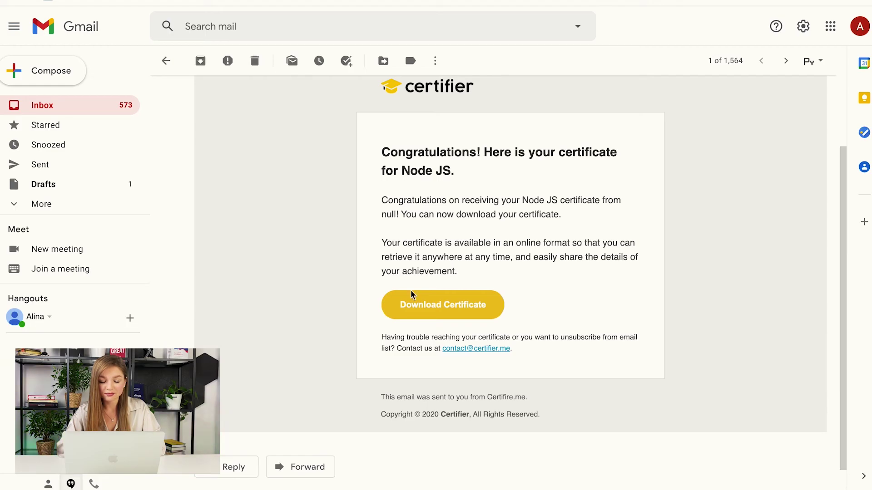
left_click(416, 308)
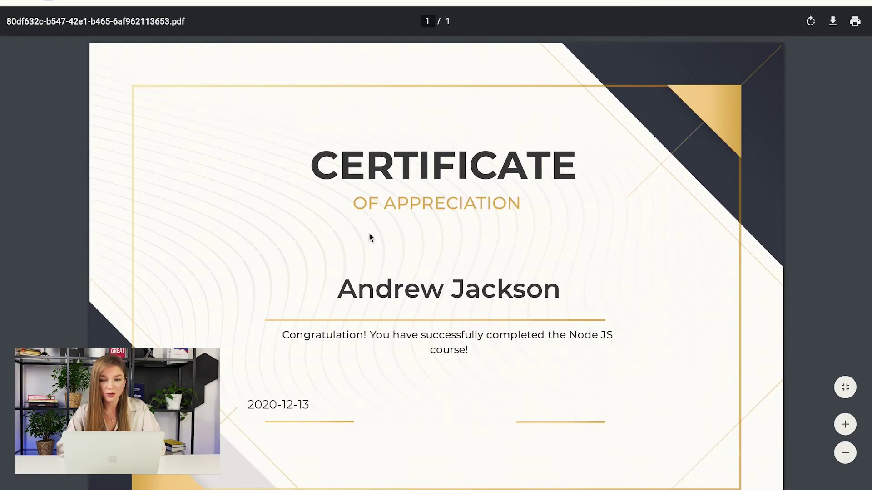
- Look over the certificate PDF and its 2020-12-13 date, cancelling the save
scroll(370, 236, "down", 2)
scroll(370, 236, "up", 1)
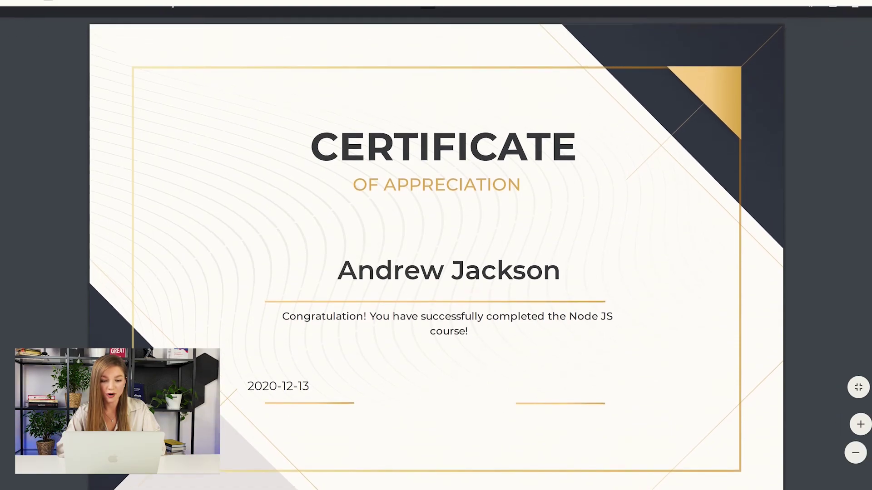
left_click(833, 21)
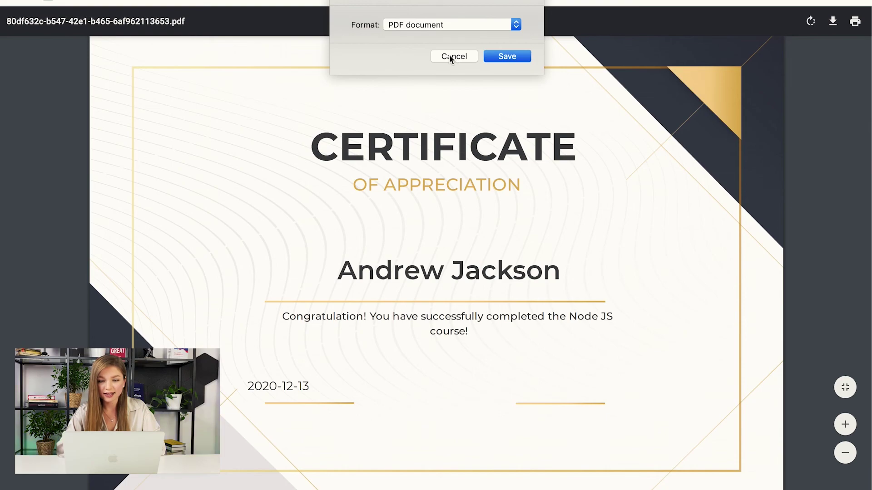
left_click(449, 57)
scroll(286, 359, "down", 1)
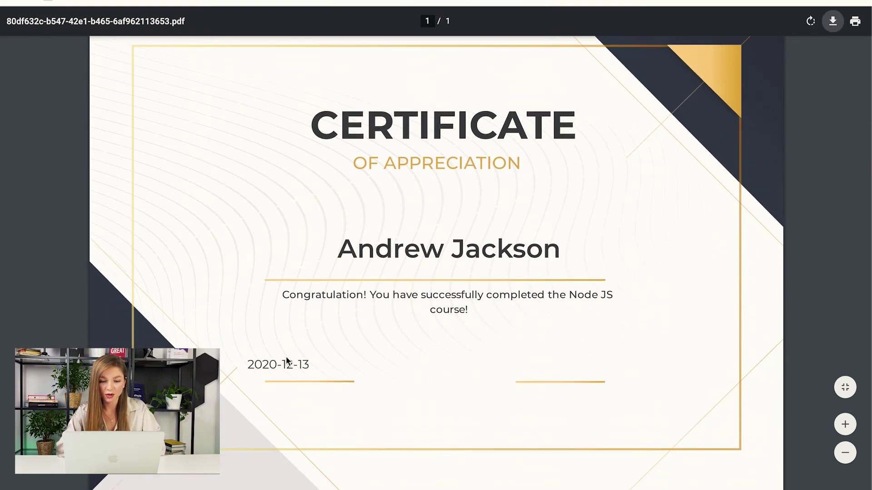
double_click(266, 360)
left_click(312, 368)
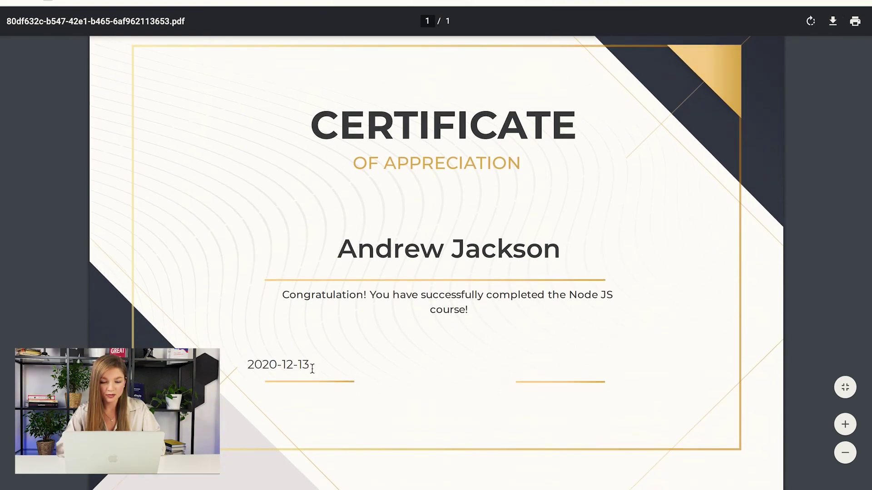
scroll(299, 337, "up", 2)
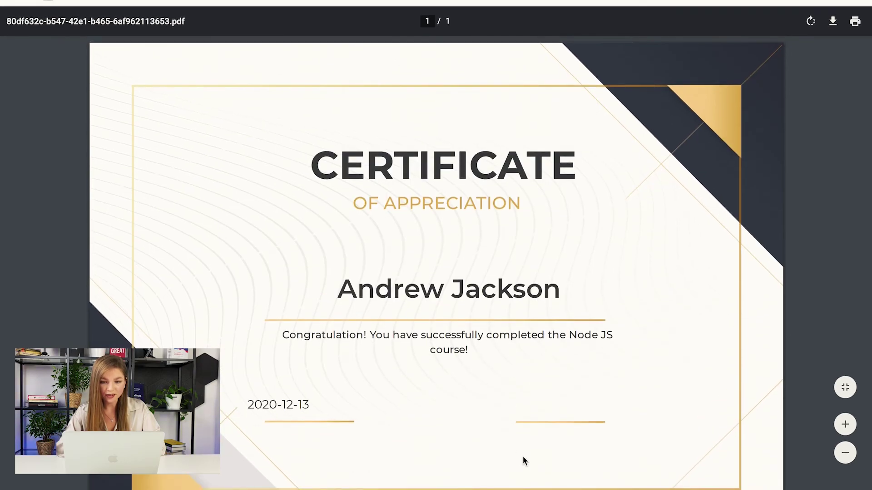